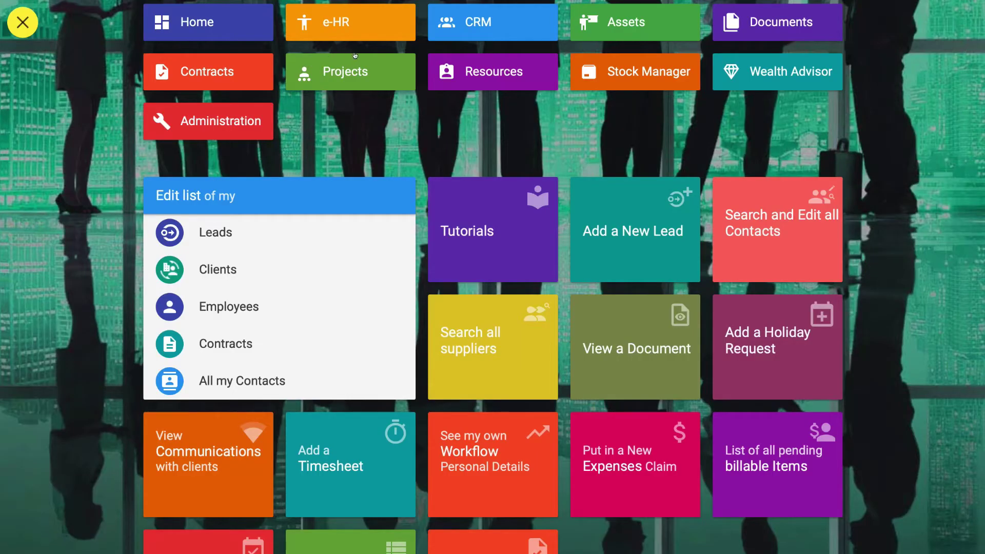
# Open the projects list from the Projects module and look through its entries
pyautogui.click(339, 73)
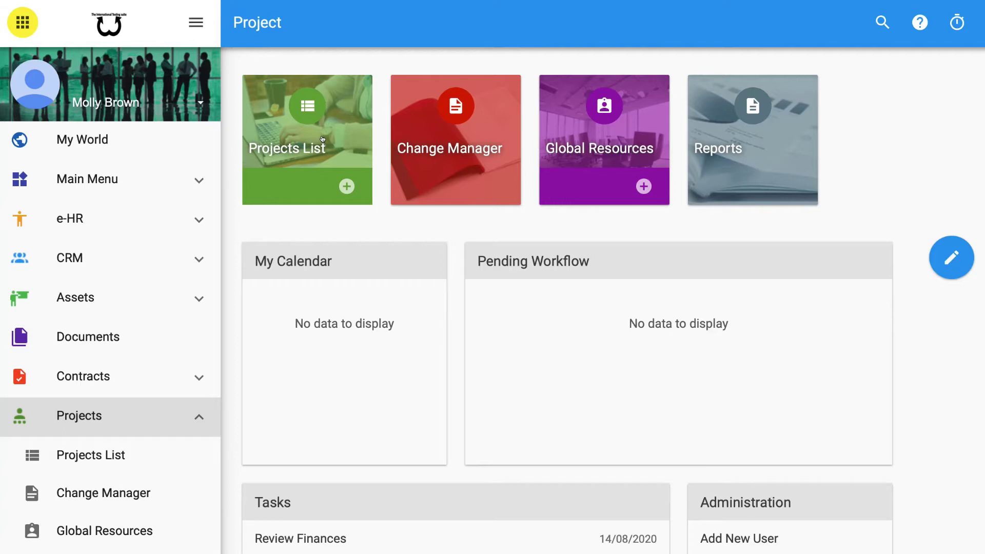
pyautogui.click(323, 140)
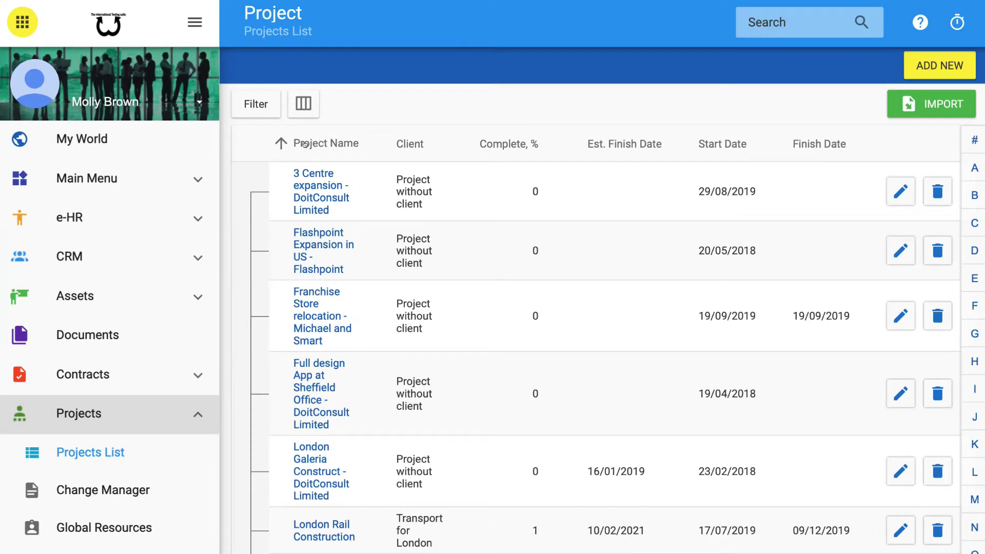
pyautogui.scroll(-4, 300, 294)
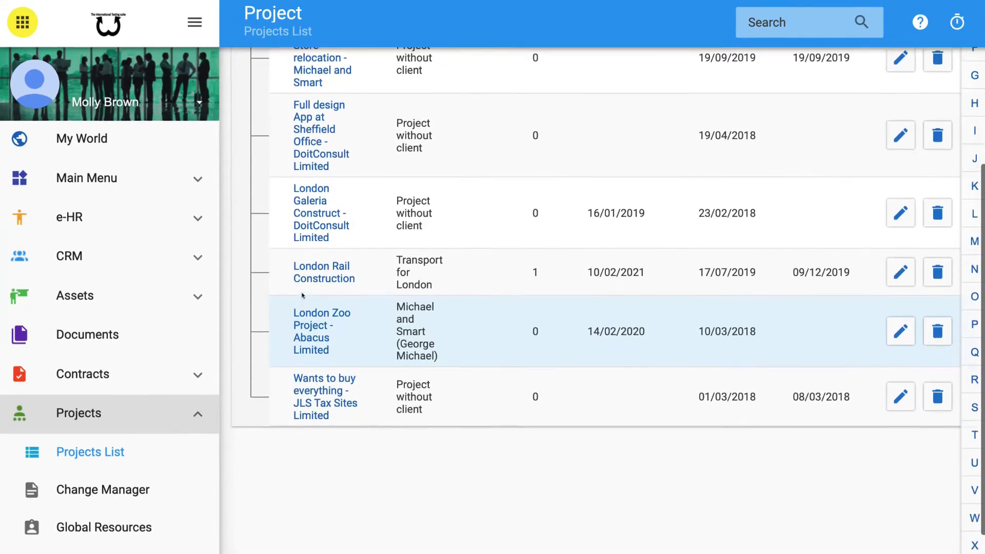
pyautogui.scroll(5, 299, 294)
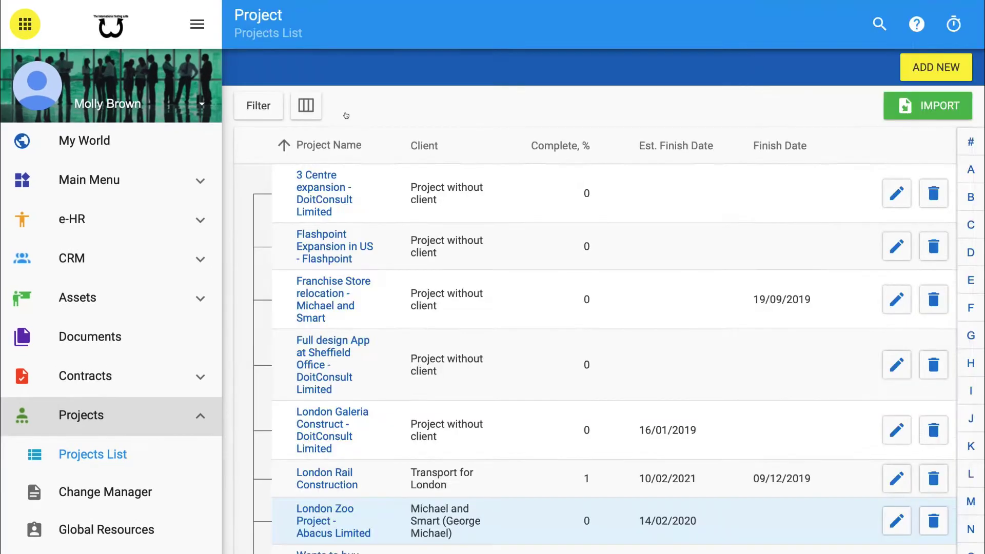
pyautogui.scroll(-6, 594, 224)
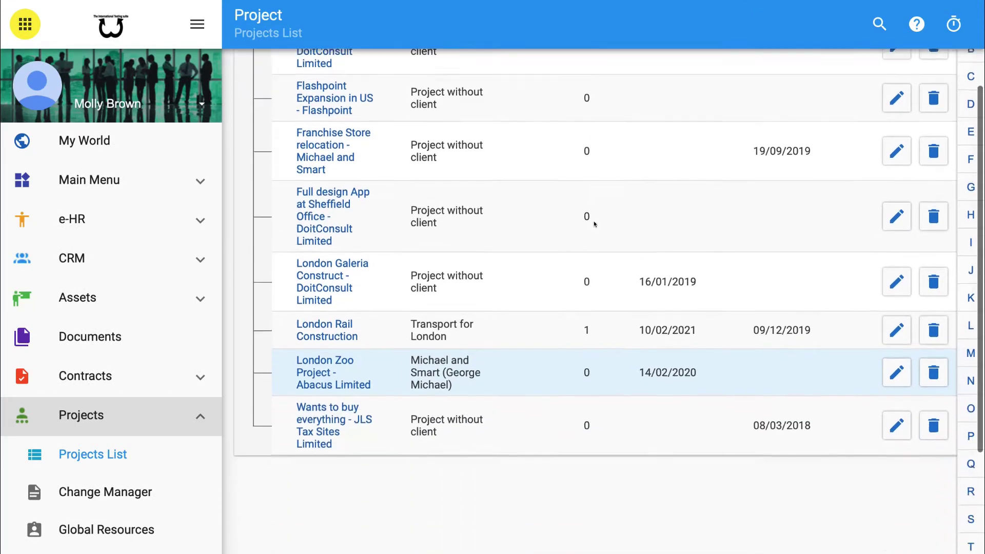
pyautogui.scroll(6, 594, 224)
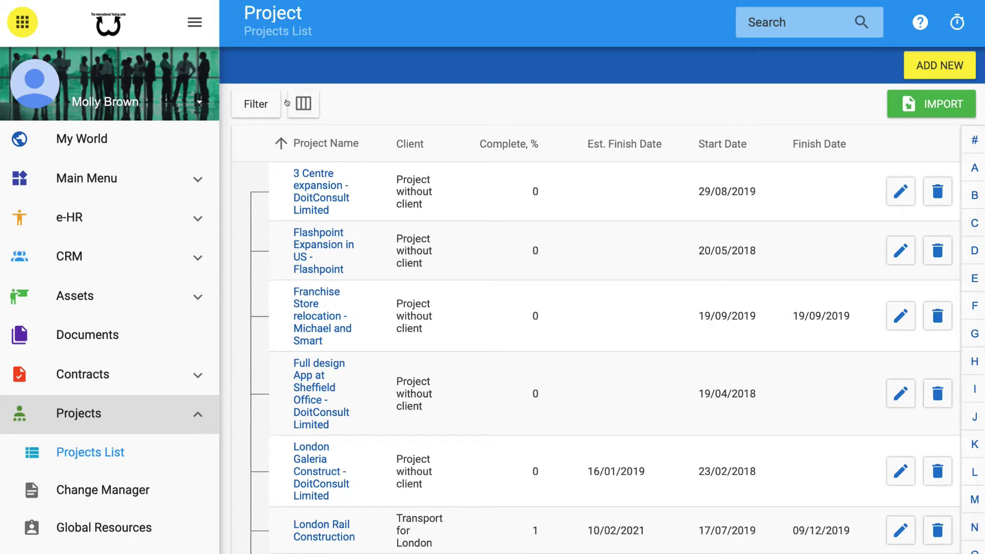
# Customize the projects list columns by removing Complete %, Est. Finish Date, Start Date and Finish Date, keeping Project Name and Client
pyautogui.click(303, 105)
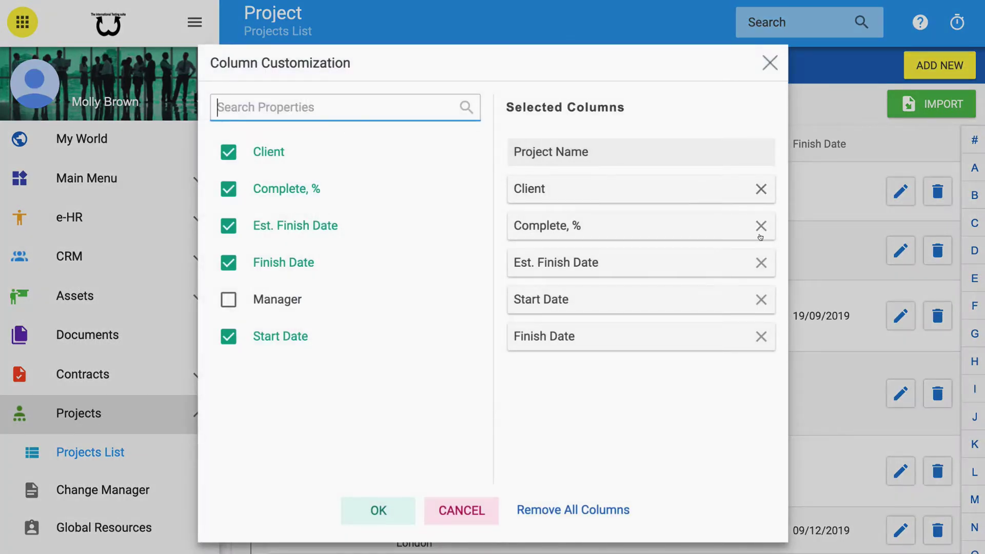
pyautogui.click(760, 228)
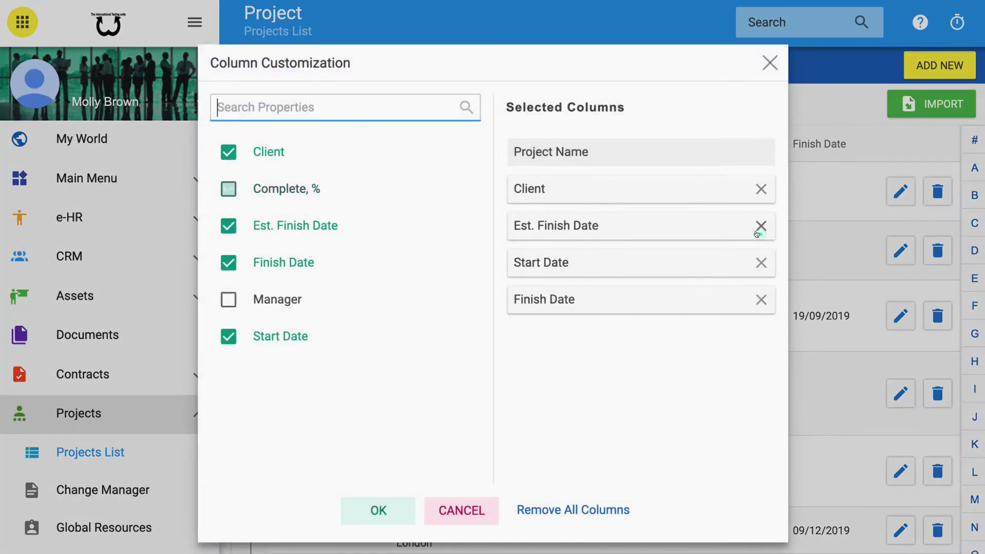
pyautogui.click(760, 261)
pyautogui.click(761, 259)
pyautogui.click(758, 230)
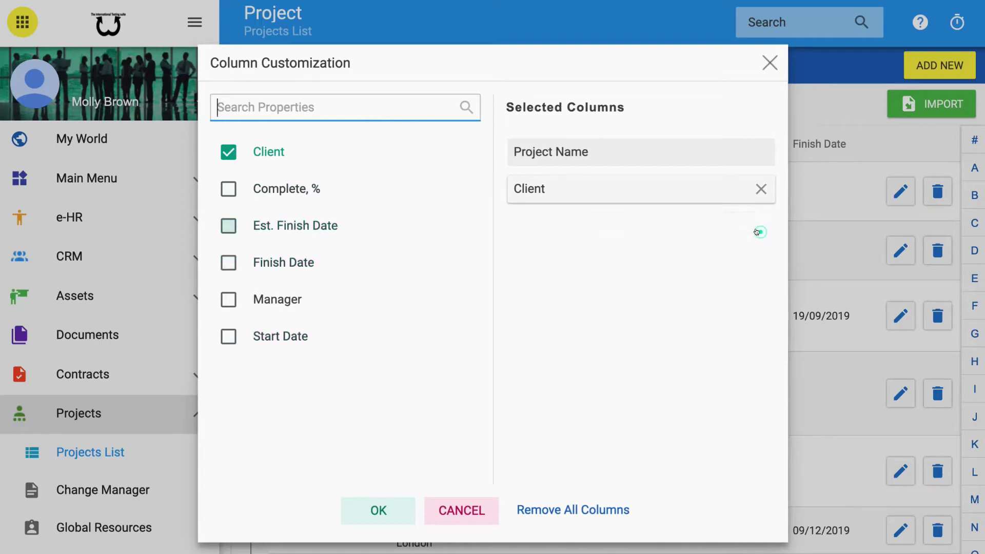
pyautogui.click(396, 508)
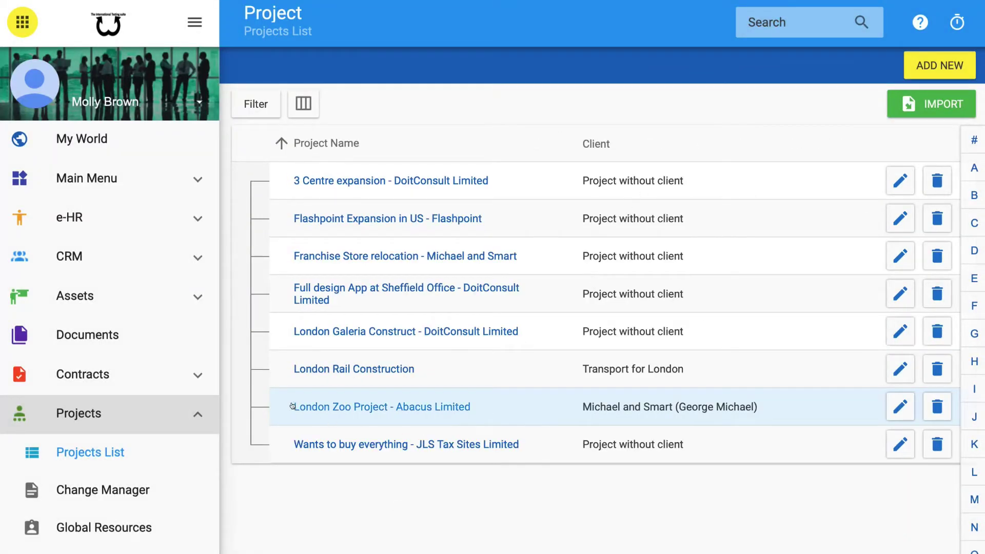
# Open the London Zoo Project - Abacus Limited and review its project information and budget
pyautogui.click(432, 406)
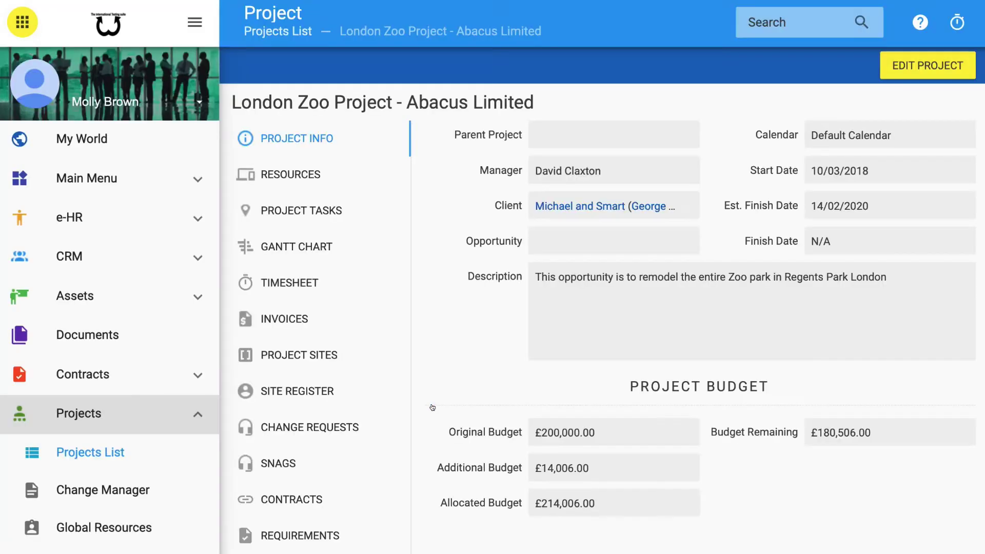
pyautogui.scroll(-3, 487, 346)
pyautogui.scroll(3, 487, 346)
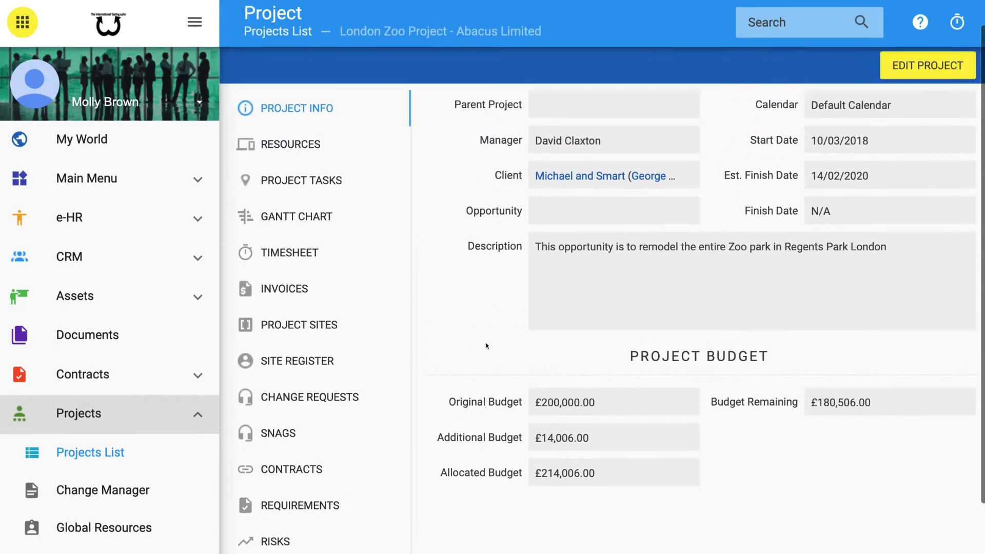
pyautogui.scroll(-1, 266, 343)
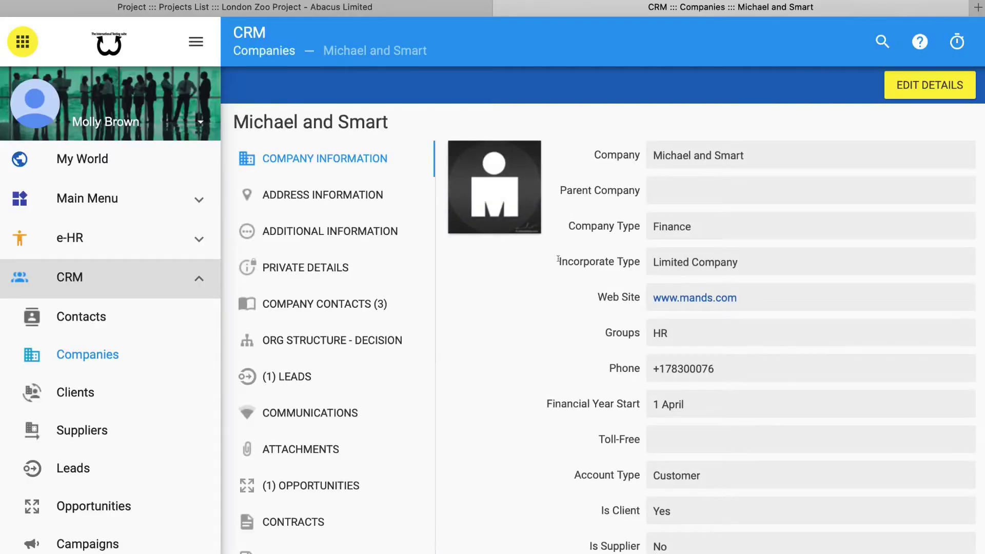
# Close the Michael and Smart company page, view the London Zoo project's tasks and return to its project information
pyautogui.press('super+w')
pyautogui.click(334, 213)
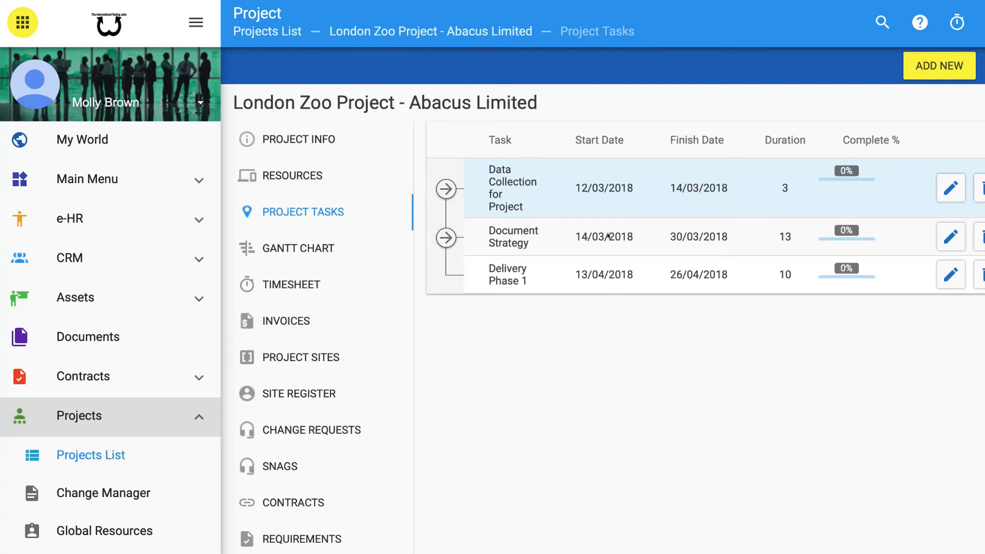
pyautogui.click(314, 142)
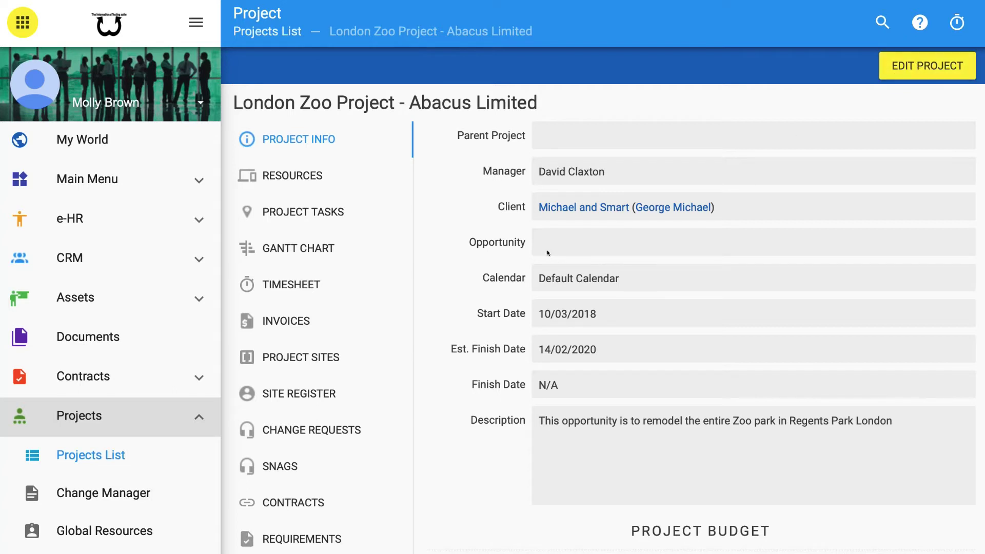
# Return to the projects list and open the London Rail Construction project for editing
pyautogui.click(287, 32)
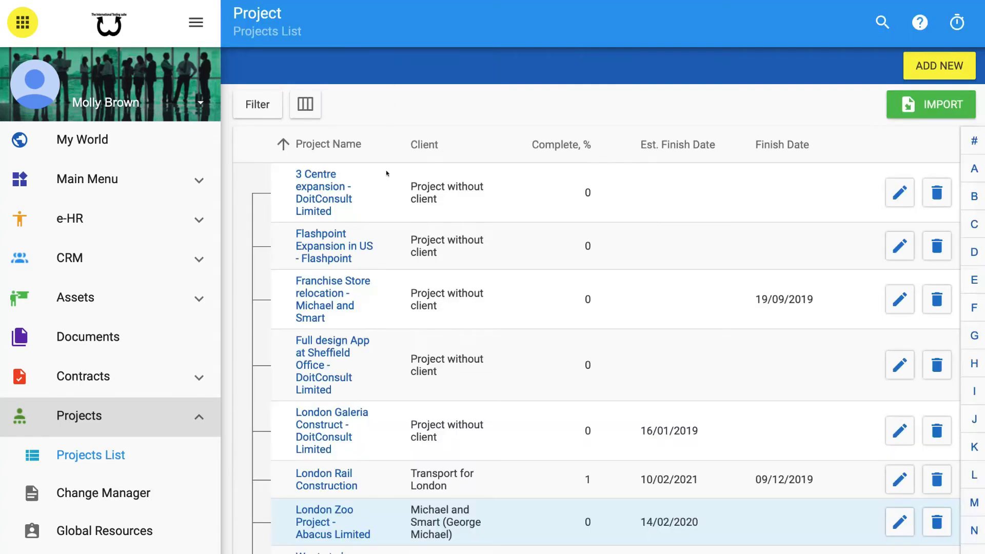
pyautogui.scroll(-3, 386, 173)
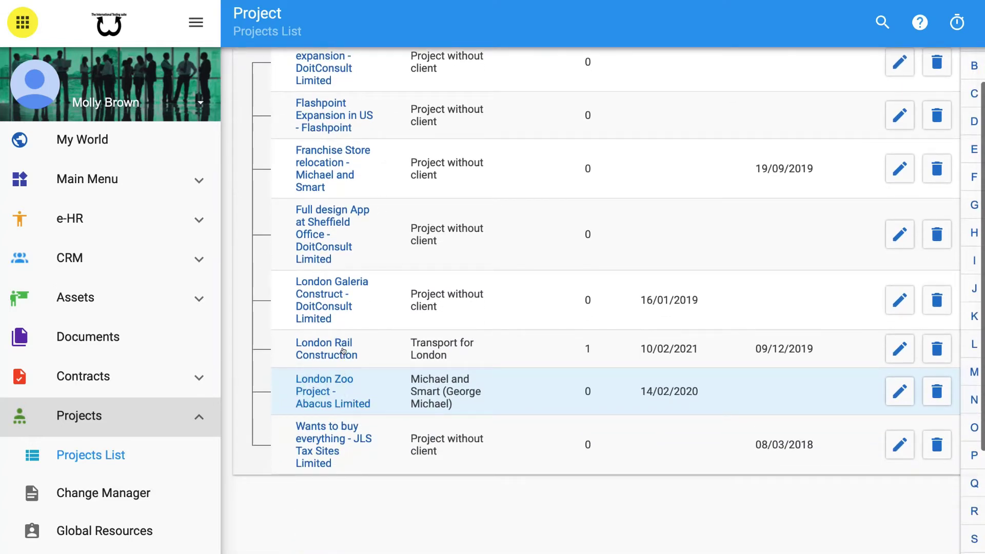
pyautogui.click(889, 349)
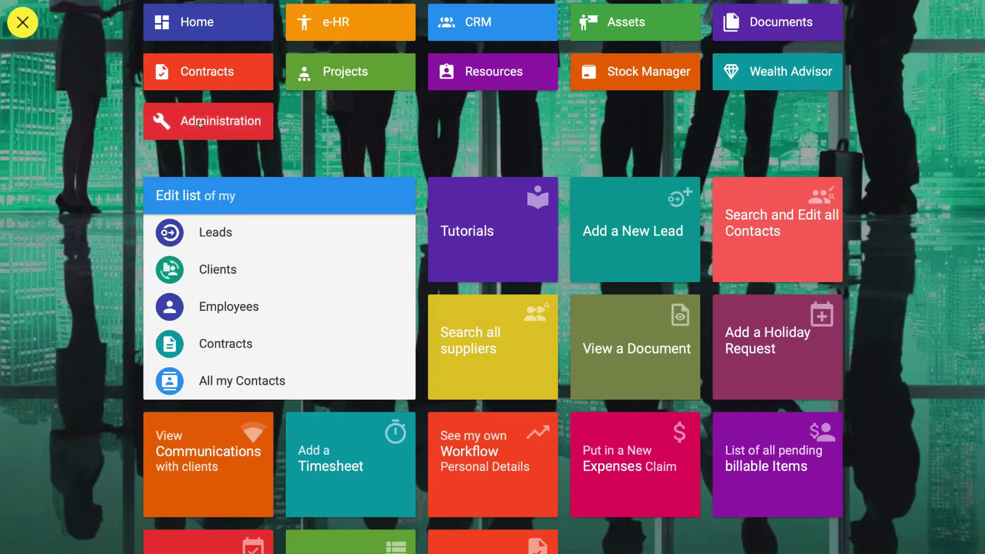
# Go to the Administration module and look through the Projects Admin settings
pyautogui.click(209, 123)
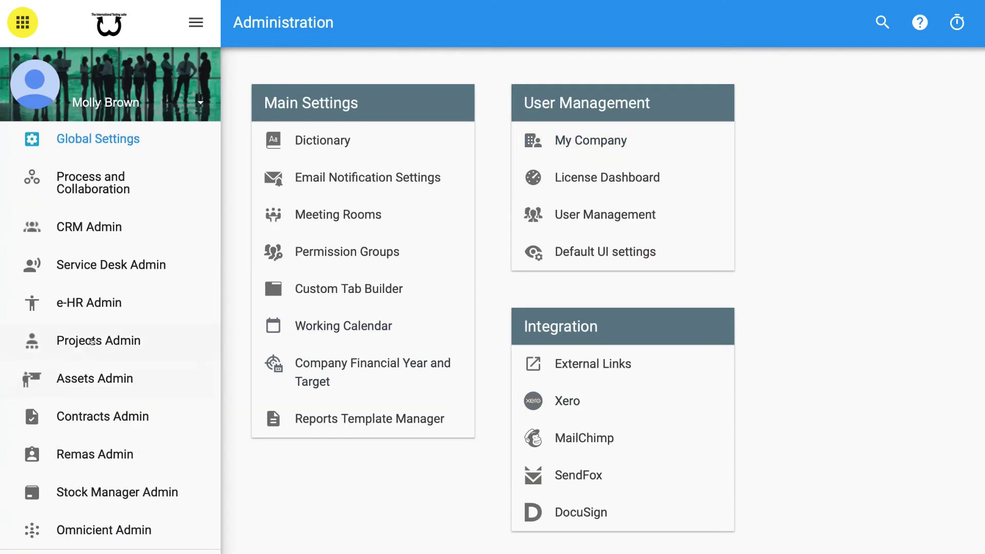
pyautogui.click(92, 341)
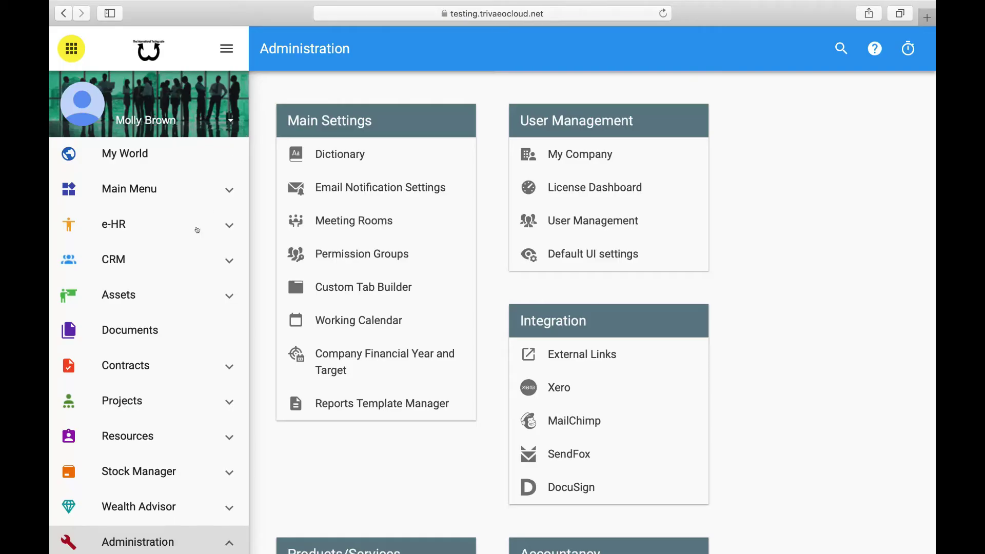
pyautogui.scroll(-5, 170, 361)
pyautogui.scroll(-10, 168, 363)
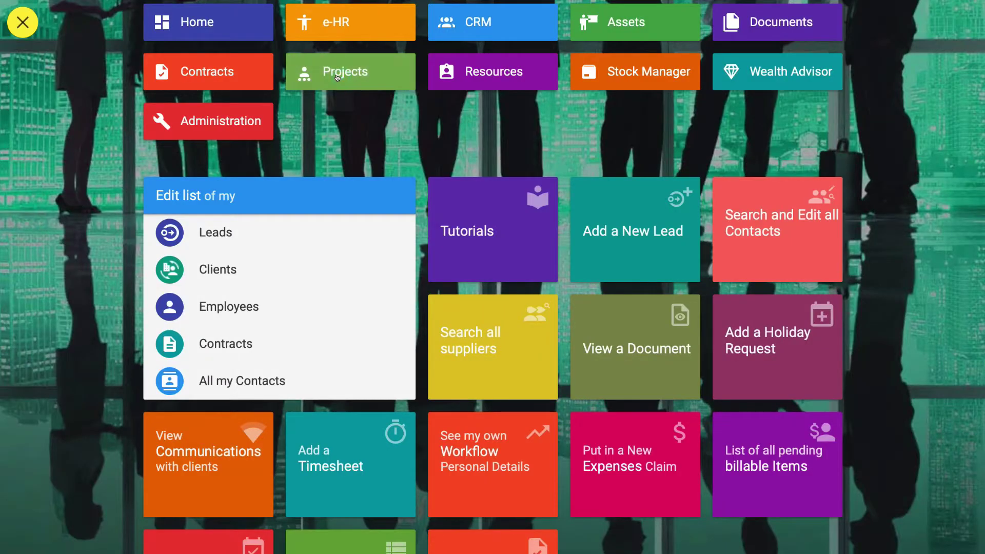
# Return to the projects list in the Projects module and start adding a new project
pyautogui.click(337, 77)
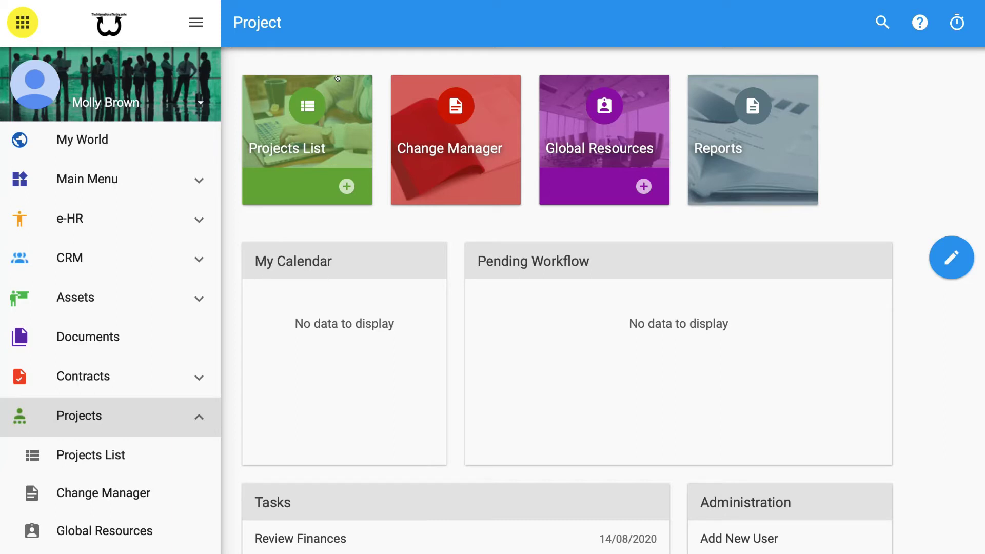
pyautogui.click(345, 188)
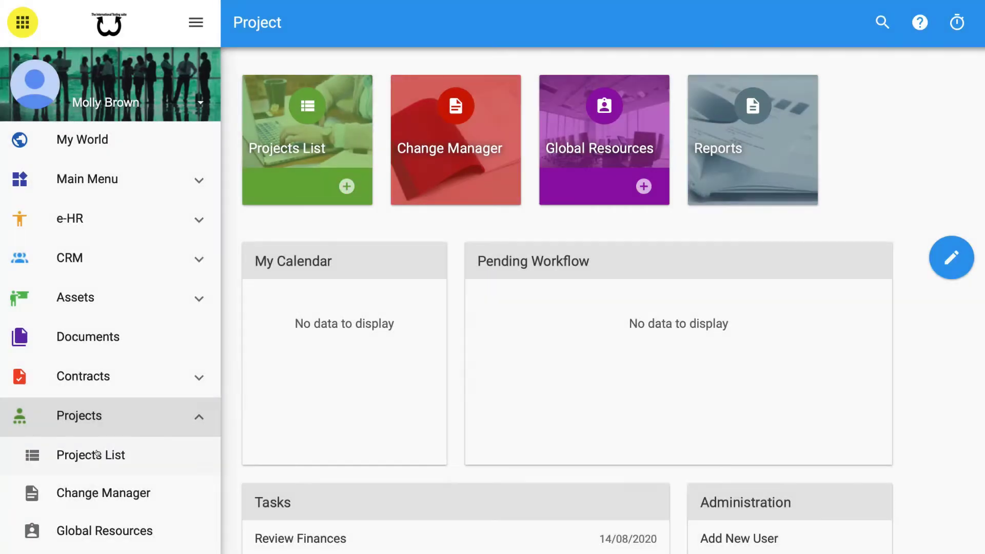
pyautogui.click(98, 452)
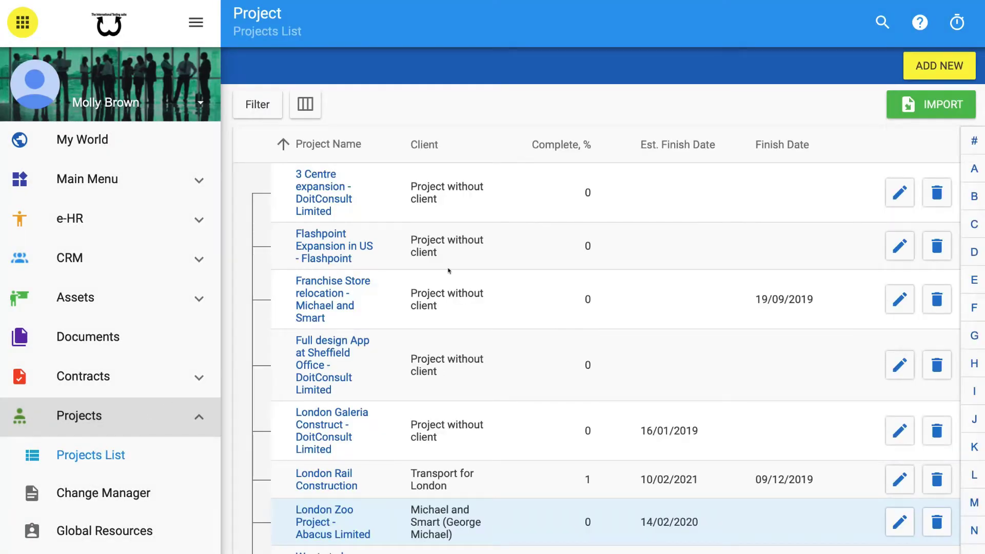
pyautogui.click(935, 64)
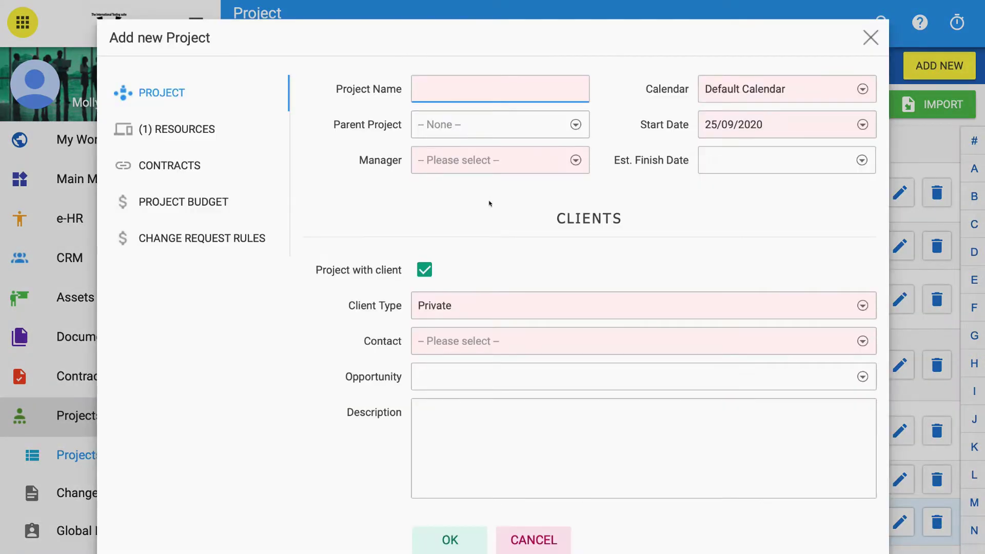
pyautogui.click(488, 214)
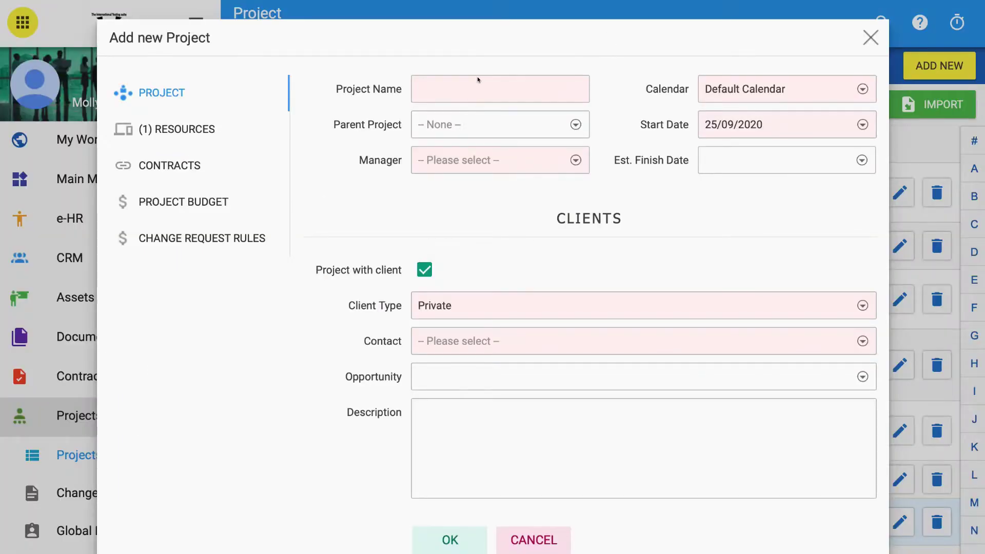
# Enter "unique name" as the new project's name
pyautogui.click(479, 80)
pyautogui.write('uni')
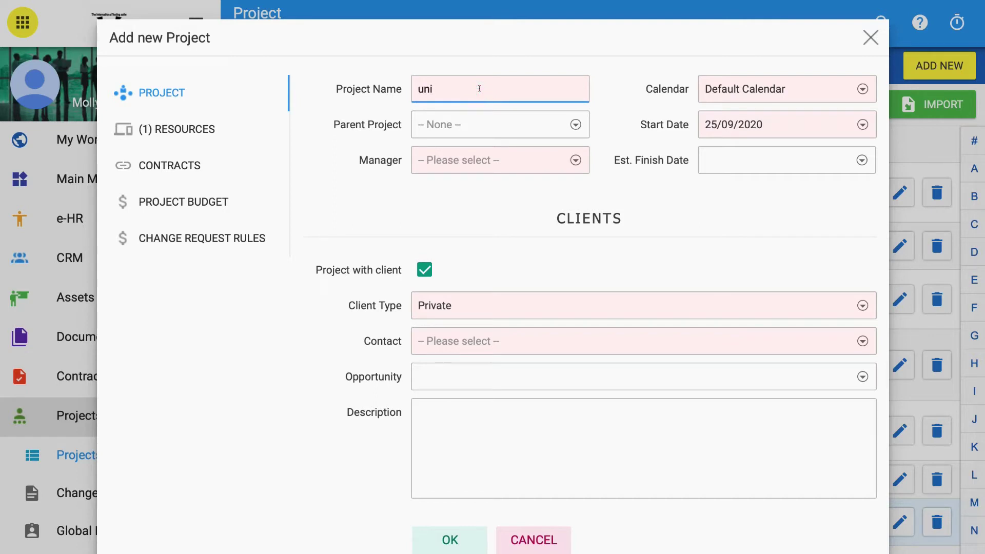
pyautogui.write('que name')
pyautogui.click(458, 194)
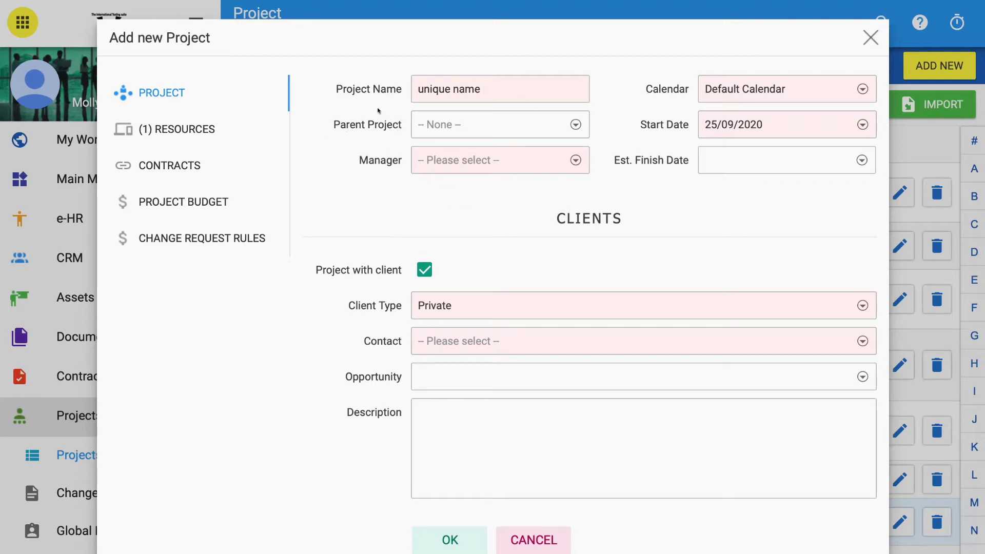
# Set London Rail Construction as the new project's parent project
pyautogui.click(574, 127)
pyautogui.scroll(-1, 568, 171)
pyautogui.scroll(1, 568, 171)
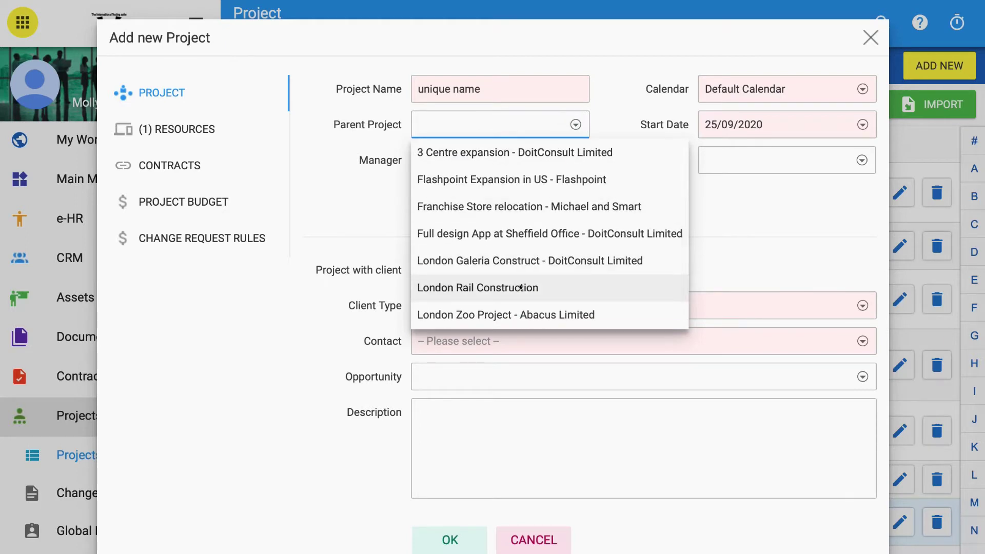
pyautogui.click(523, 287)
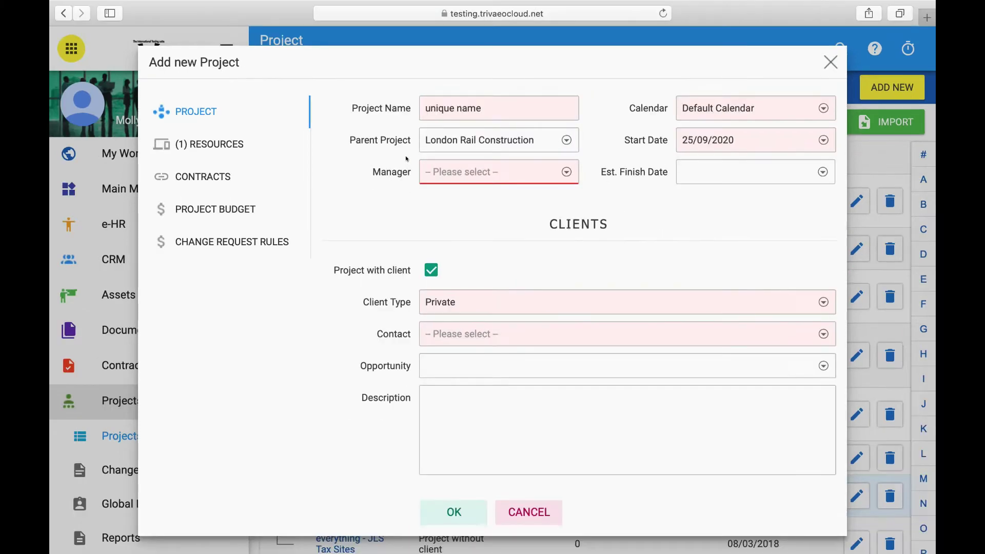
# Select the signed-in user from the employee list as the new project's manager
pyautogui.click(566, 172)
pyautogui.scroll(-5, 497, 259)
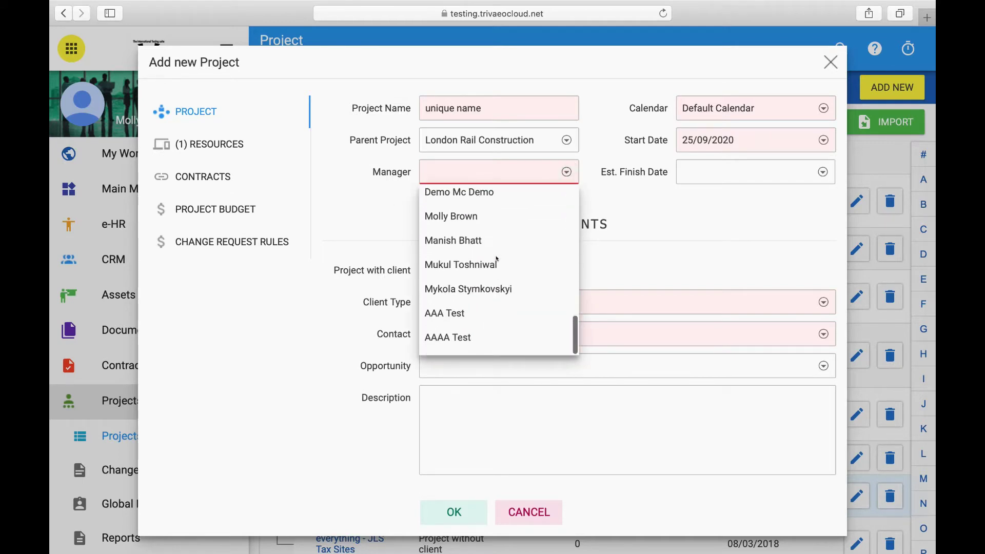
pyautogui.scroll(8, 496, 259)
pyautogui.scroll(-5, 496, 259)
pyautogui.scroll(-4, 496, 258)
pyautogui.click(461, 257)
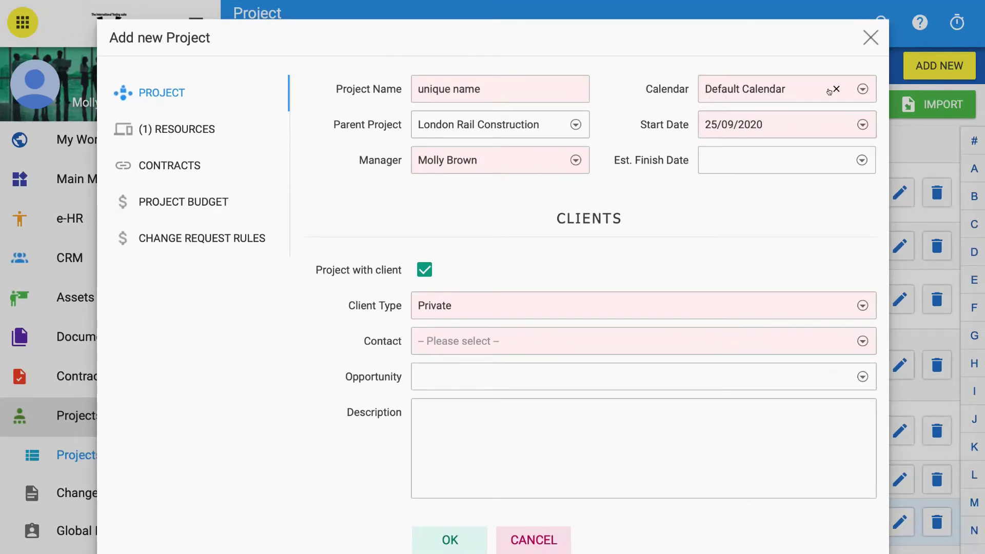
# Check which calendars are available for the new project without changing the Default Calendar
pyautogui.click(862, 88)
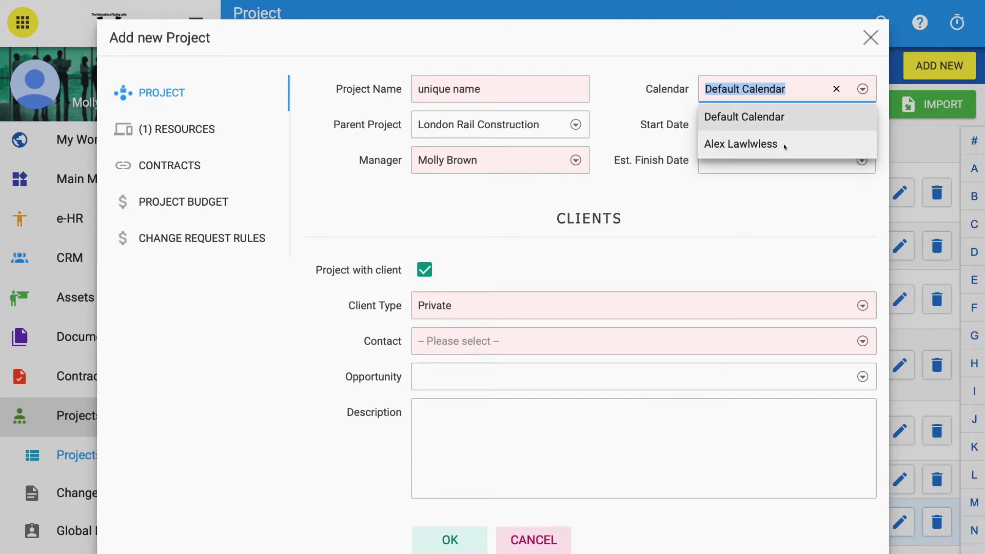
pyautogui.click(862, 89)
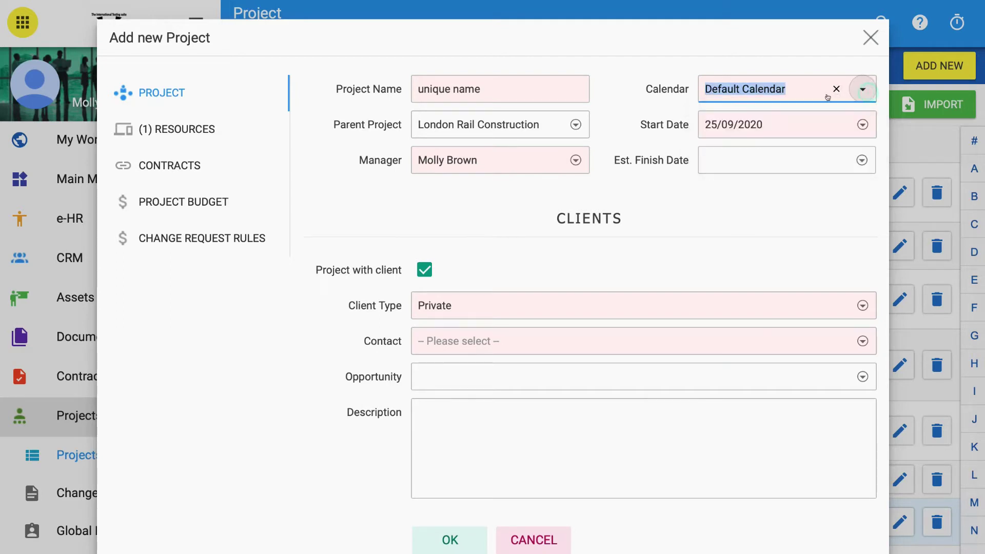
pyautogui.click(698, 227)
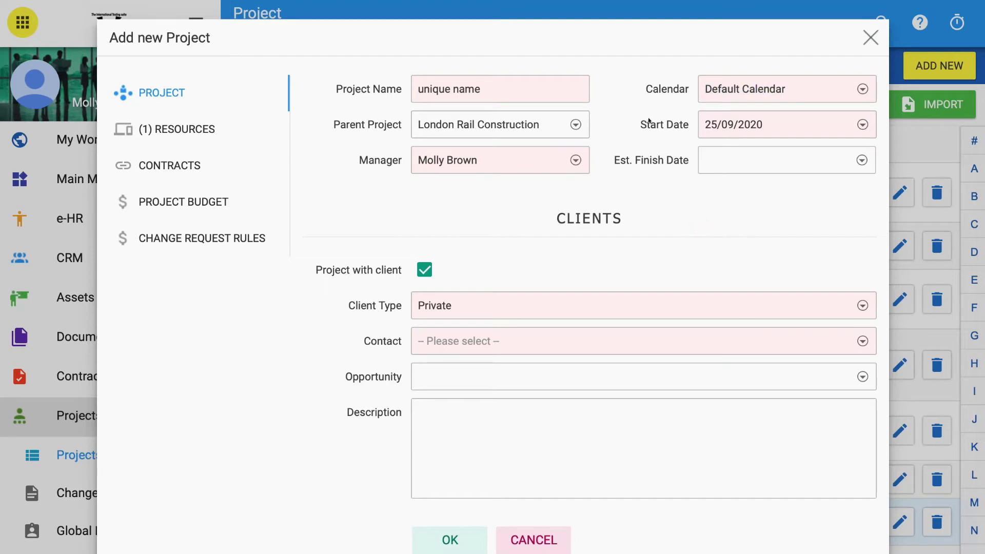
# Set the new project's start date to 28/09/2020
pyautogui.click(863, 125)
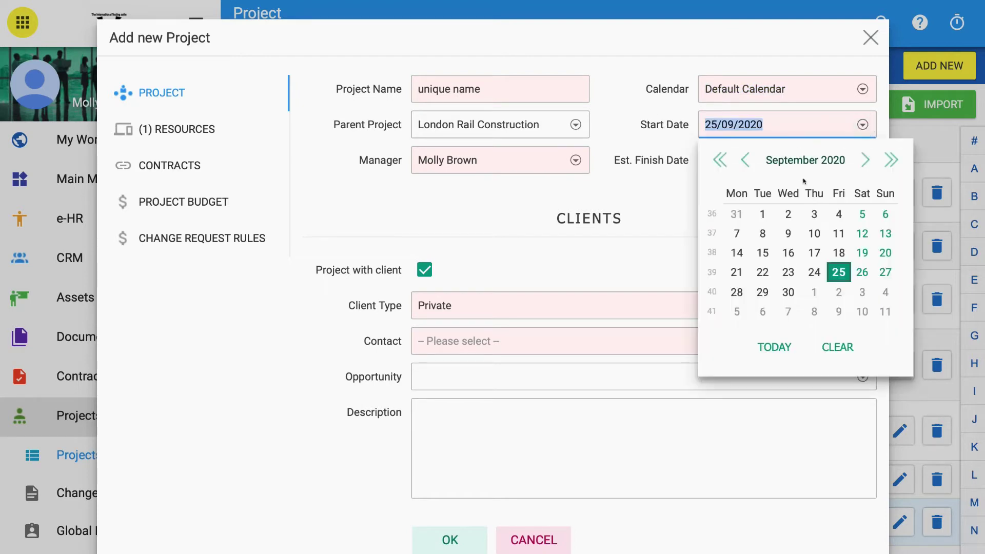
pyautogui.click(736, 292)
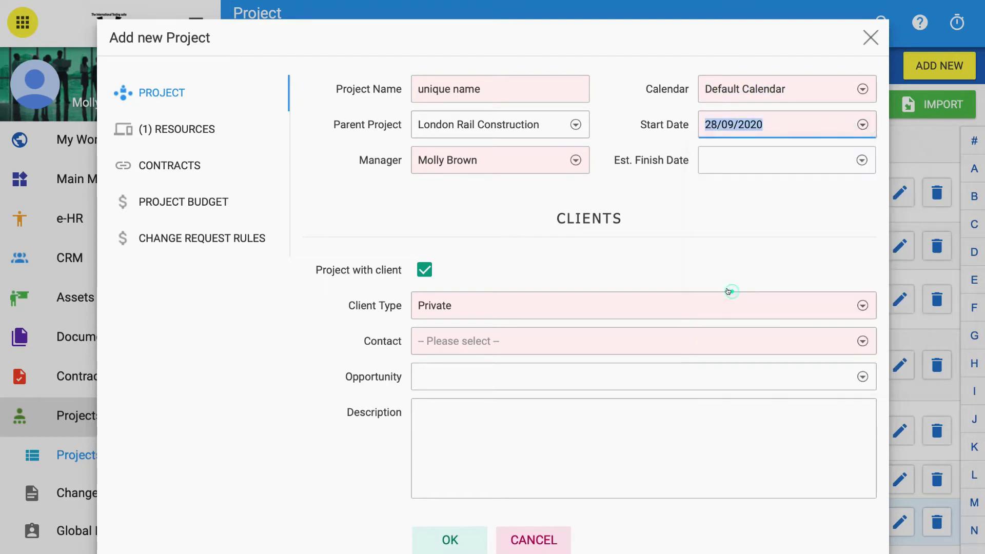
pyautogui.click(708, 224)
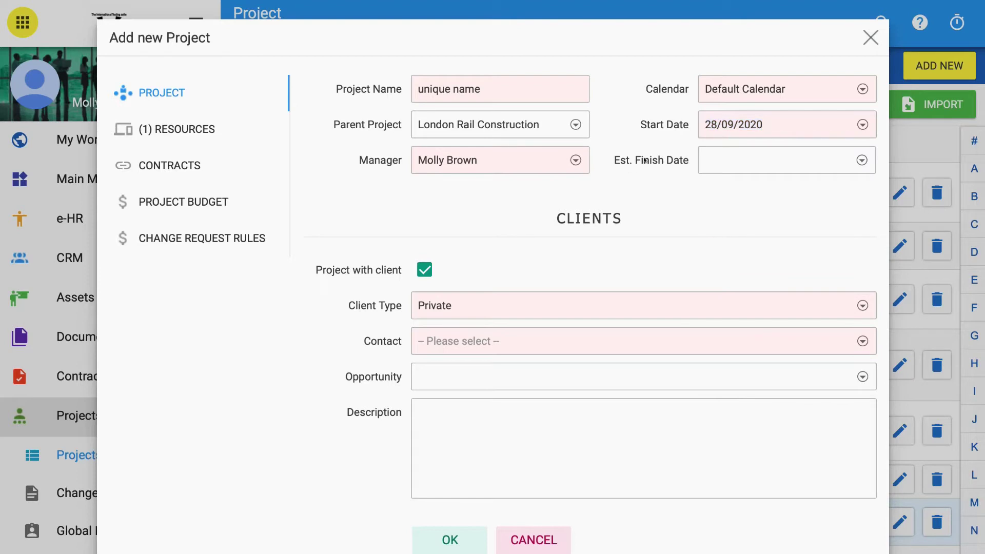
# Set the new project's estimated finish date to 31/12/2020
pyautogui.click(863, 159)
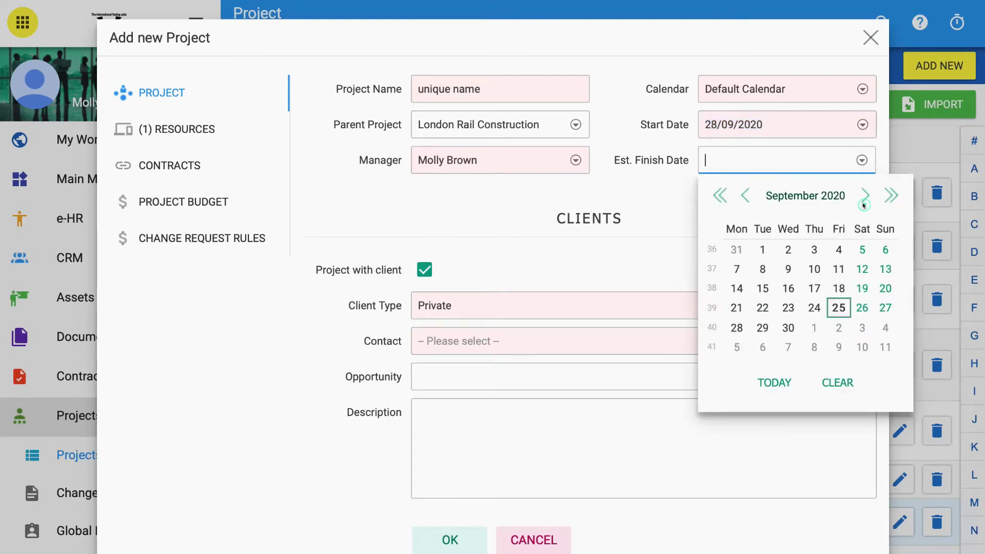
pyautogui.click(864, 203)
pyautogui.click(862, 200)
pyautogui.click(862, 198)
pyautogui.click(814, 327)
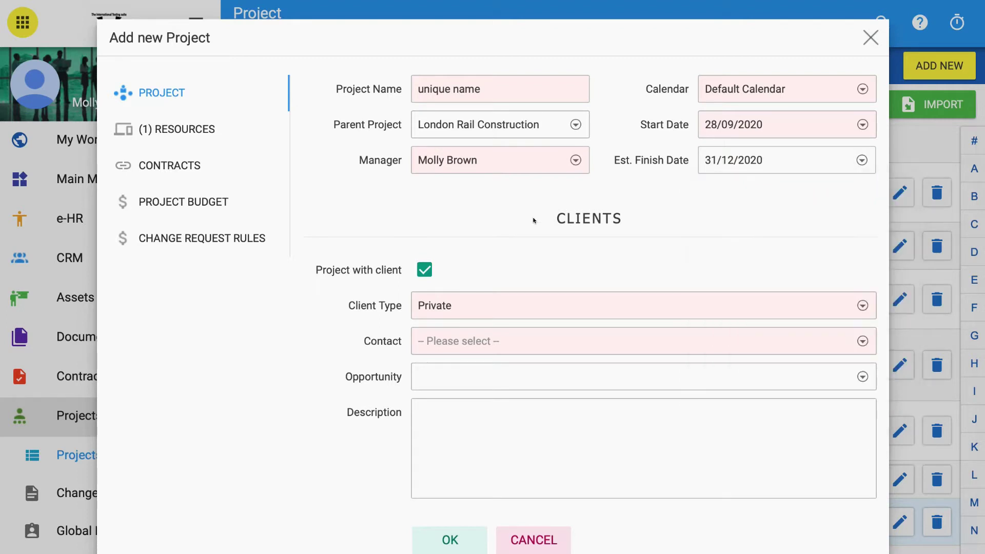
# Switch the project's client option off and on, set the client type to Internal, and look through the available clients
pyautogui.click(425, 273)
pyautogui.click(425, 272)
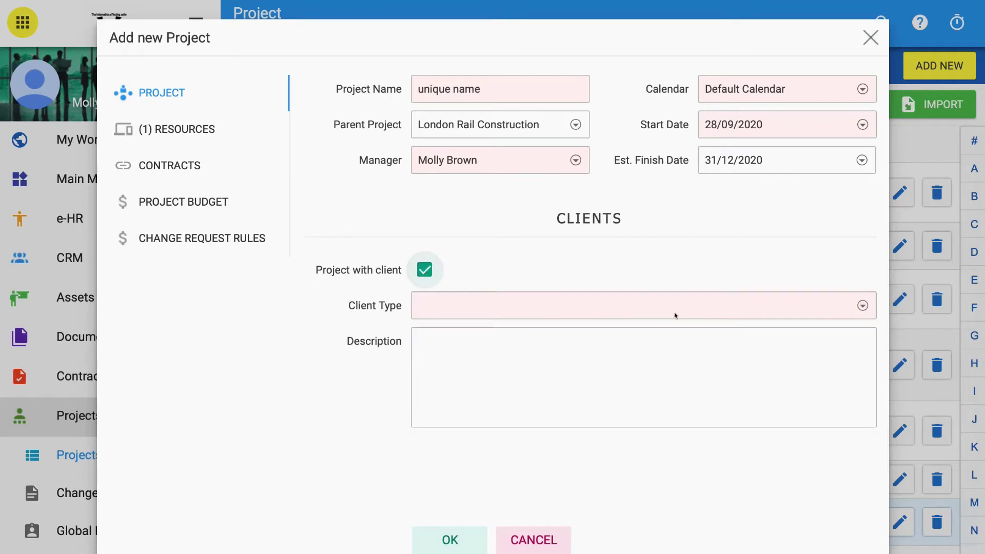
pyautogui.click(864, 306)
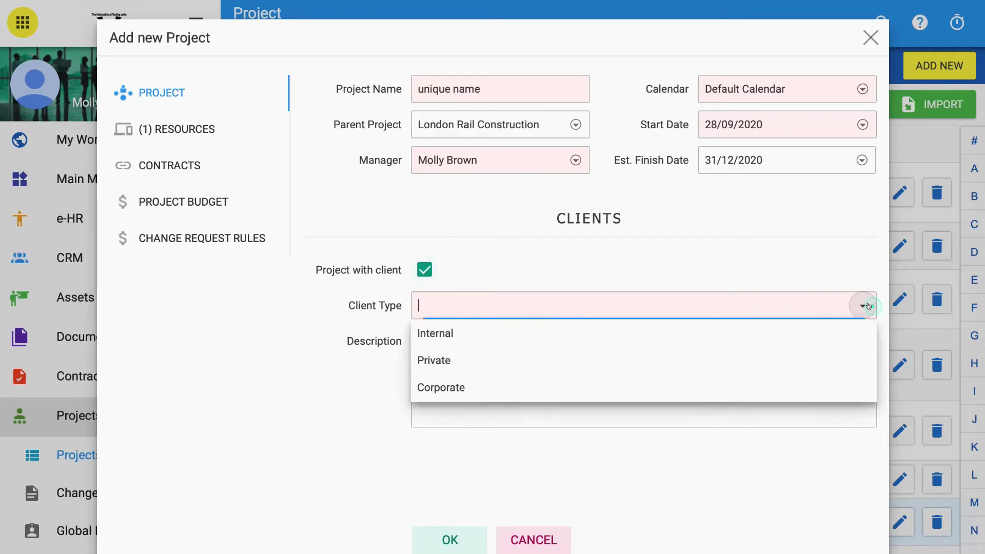
pyautogui.click(702, 342)
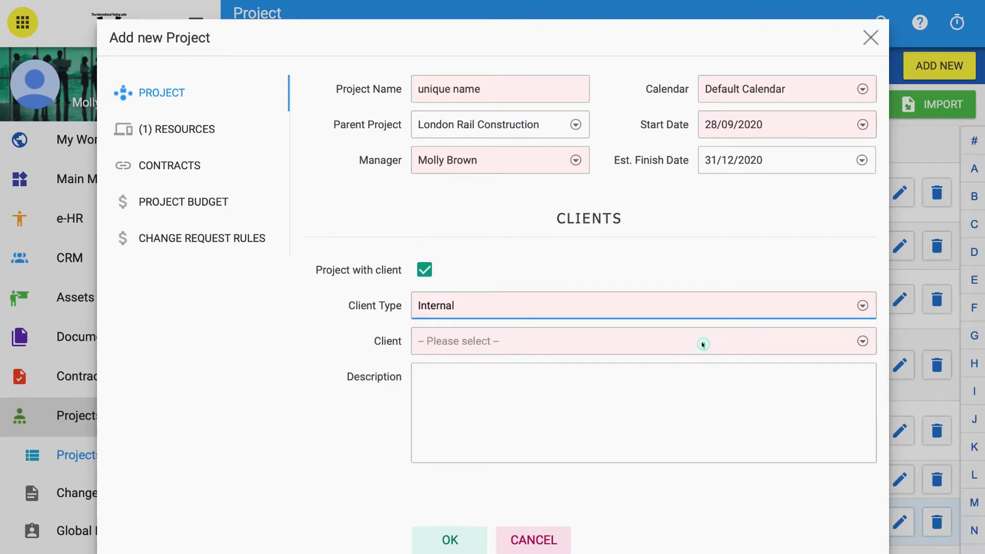
pyautogui.click(774, 348)
pyautogui.scroll(-10, 604, 420)
pyautogui.scroll(10, 604, 419)
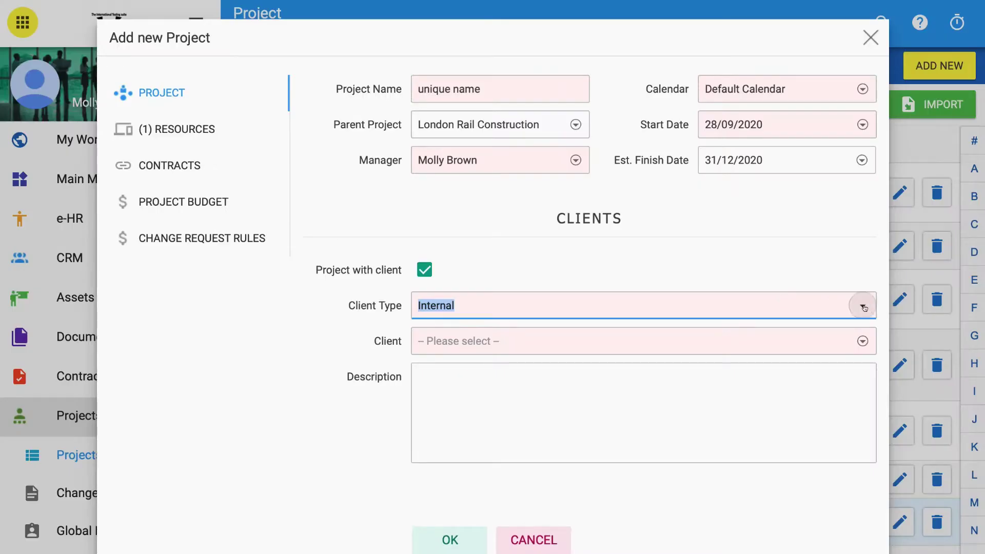
# Set the new project's client type to Private
pyautogui.click(861, 305)
pyautogui.click(703, 359)
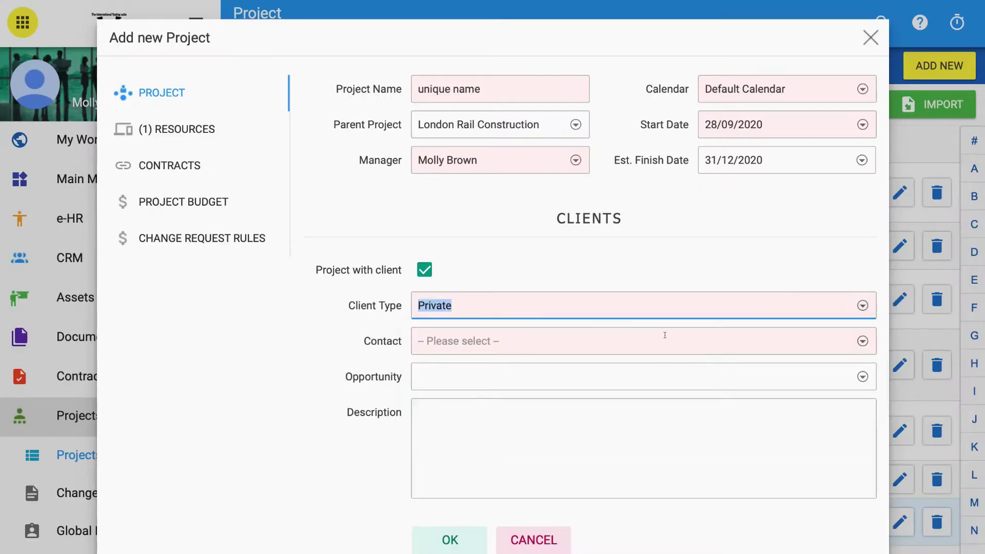
pyautogui.click(372, 365)
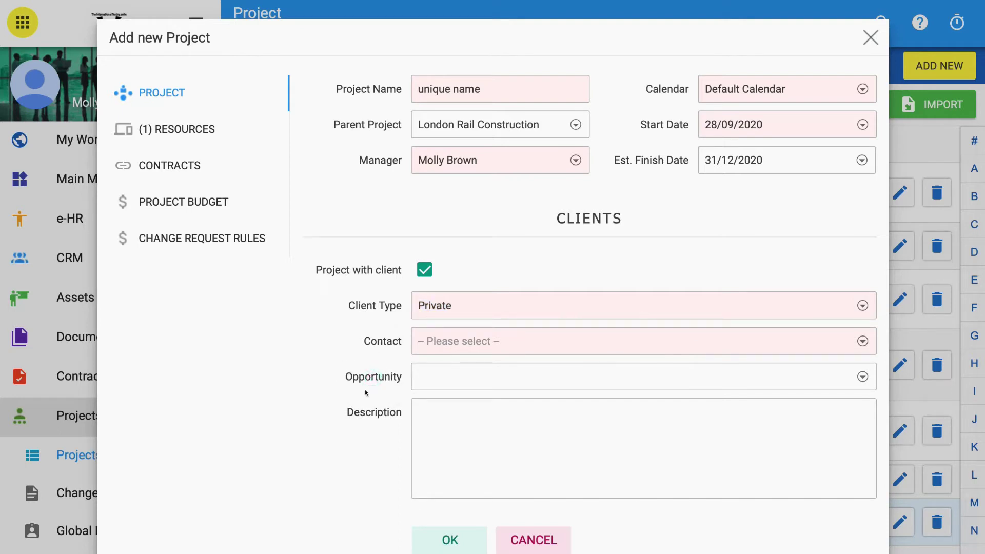
# Check which opportunities can be linked to the new project without selecting one
pyautogui.click(864, 376)
pyautogui.scroll(-10, 703, 424)
pyautogui.scroll(10, 704, 424)
pyautogui.click(868, 380)
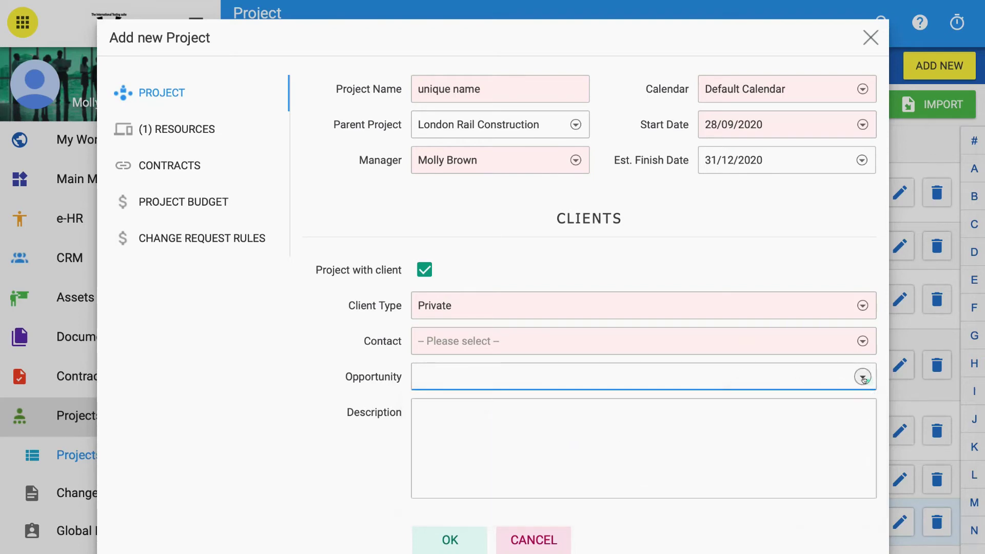
# Enter "description added here" as the new project's description
pyautogui.click(445, 421)
pyautogui.write('description')
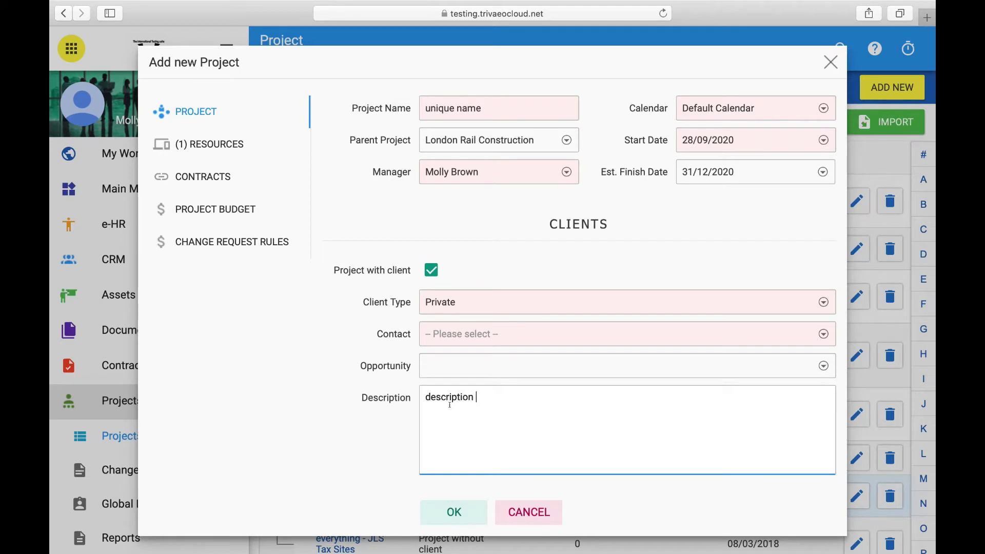
pyautogui.write(' added here')
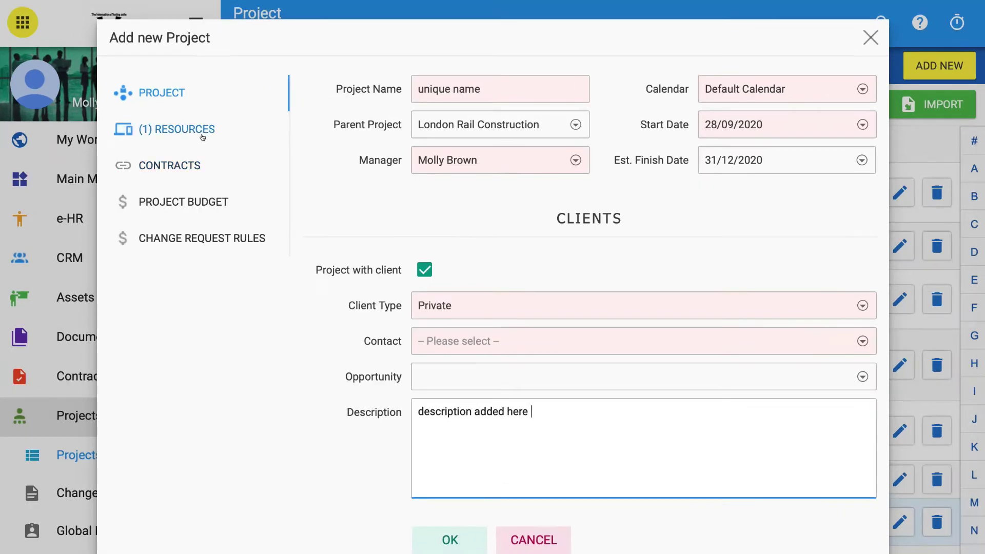
# Start adding a resource to the new project and select the signed-in user from the resource list
pyautogui.click(173, 130)
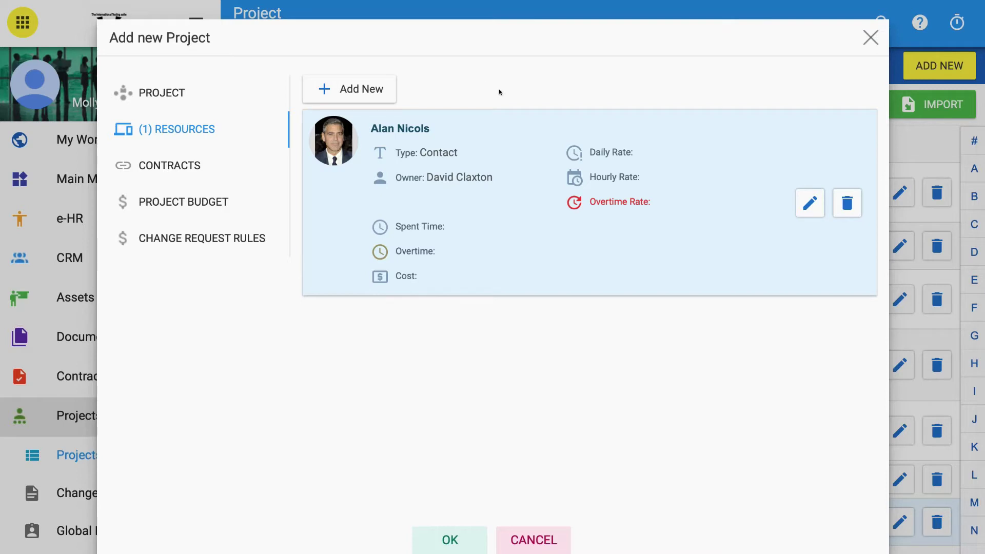
pyautogui.click(340, 90)
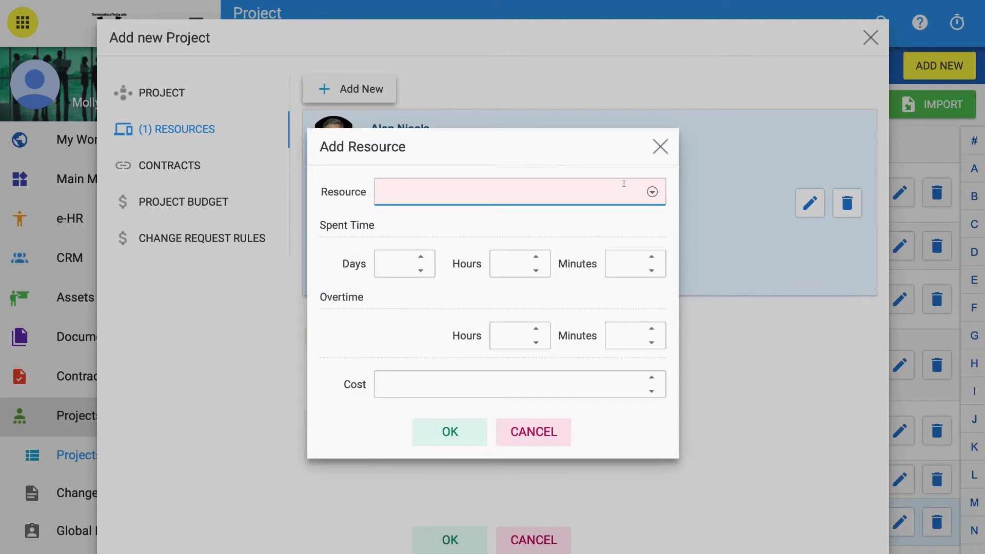
pyautogui.click(652, 192)
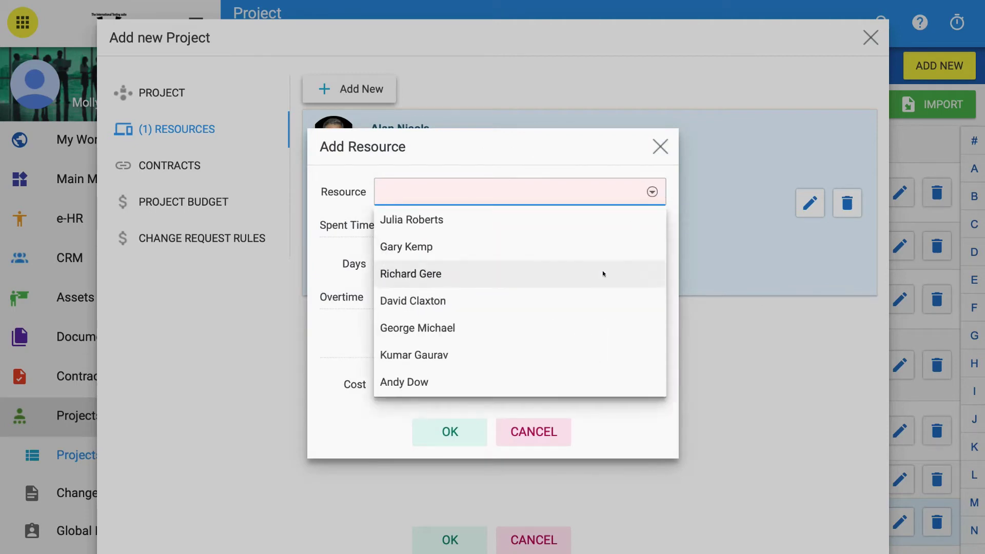
pyautogui.scroll(-5, 603, 272)
pyautogui.scroll(10, 602, 270)
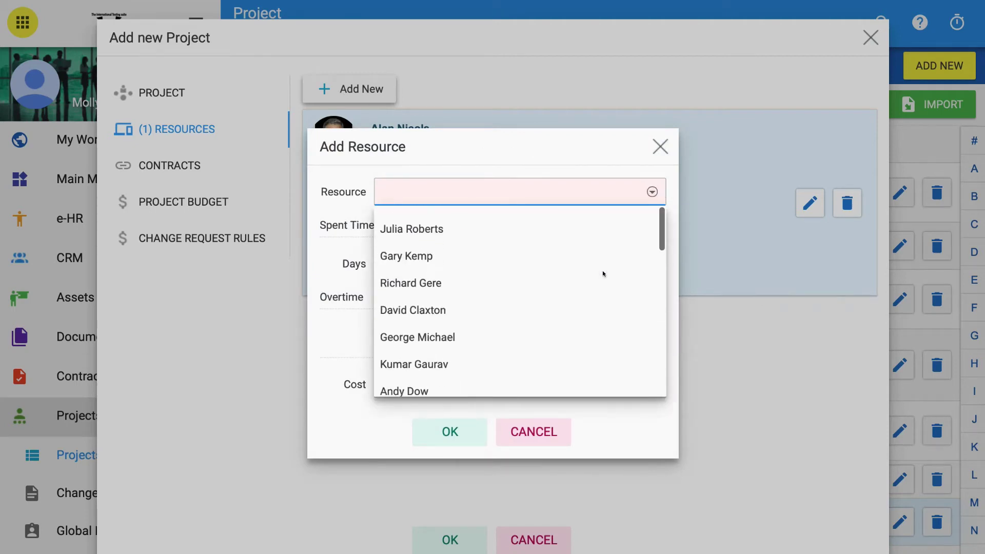
pyautogui.scroll(-5, 602, 270)
pyautogui.scroll(-3, 603, 270)
pyautogui.click(457, 392)
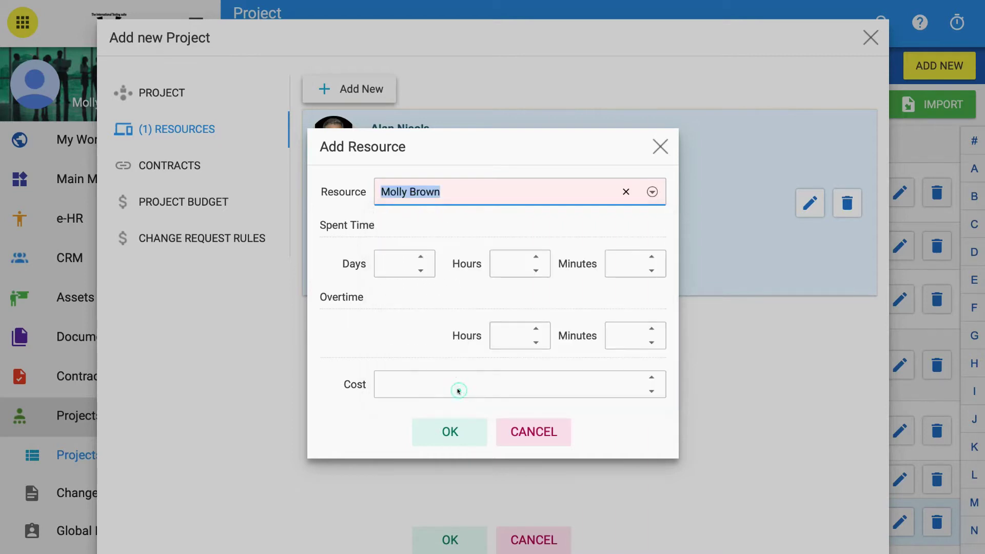
# Set the resource's spent time to 3 days, then close the resource form without saving
pyautogui.click(421, 256)
pyautogui.click(421, 256)
pyautogui.click(421, 256)
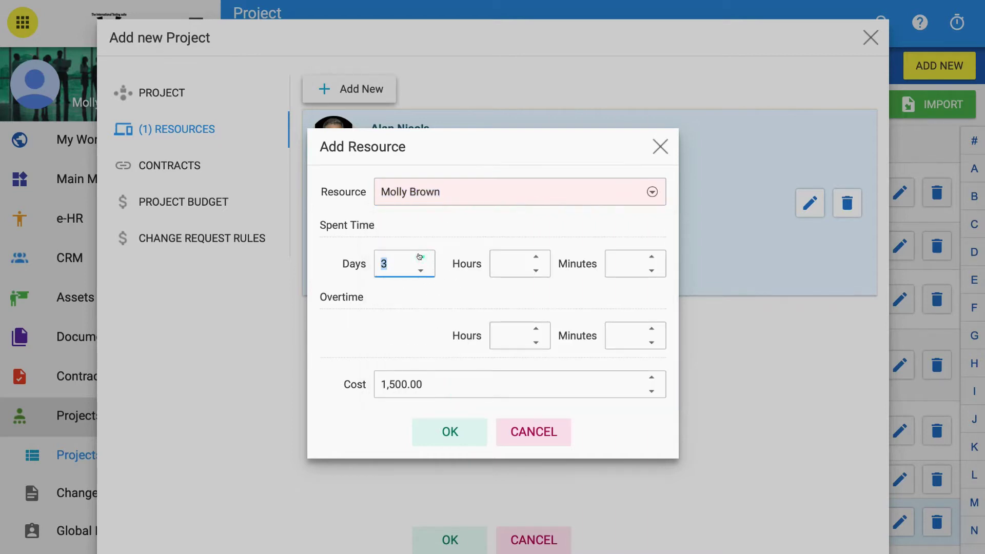
pyautogui.click(658, 144)
pyautogui.click(590, 301)
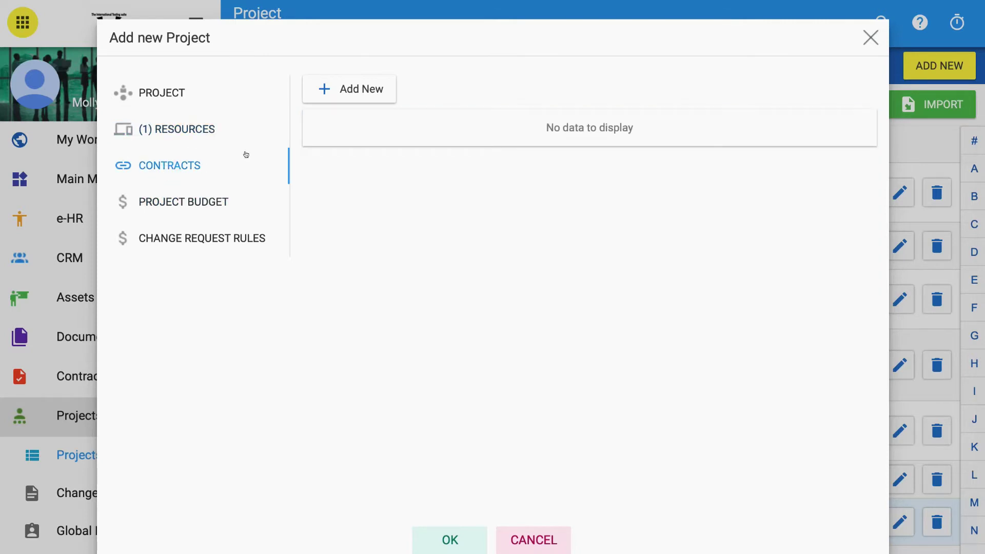
# Add the "Paper for 2018" contract to the new project and save the selection
pyautogui.click(340, 95)
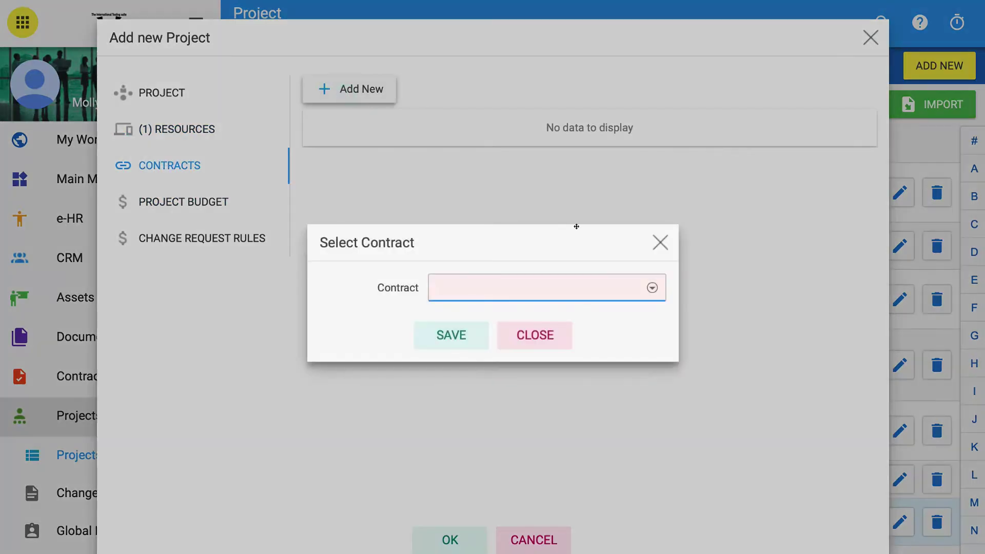
pyautogui.click(642, 287)
pyautogui.scroll(-1, 600, 372)
pyautogui.scroll(1, 598, 374)
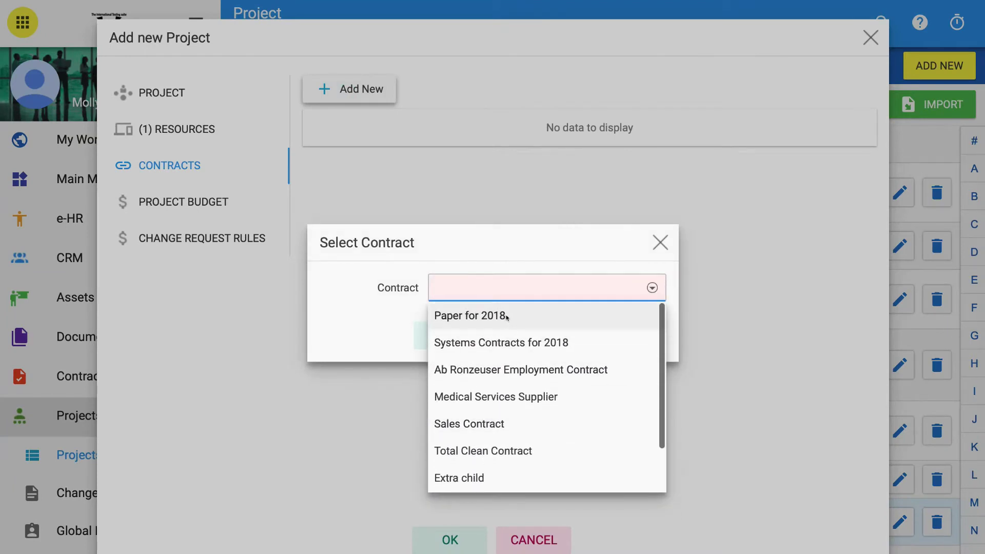
pyautogui.click(506, 316)
pyautogui.click(387, 307)
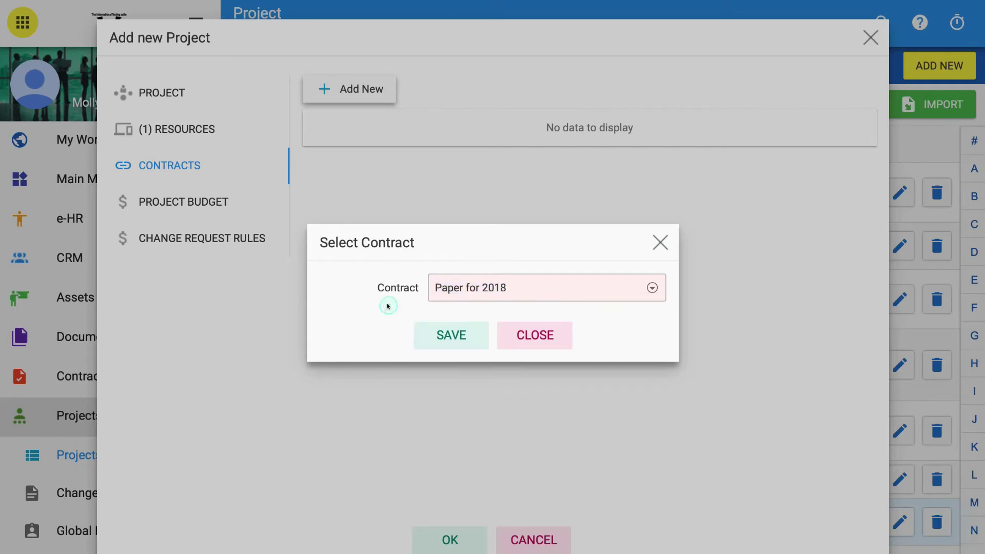
pyautogui.click(459, 330)
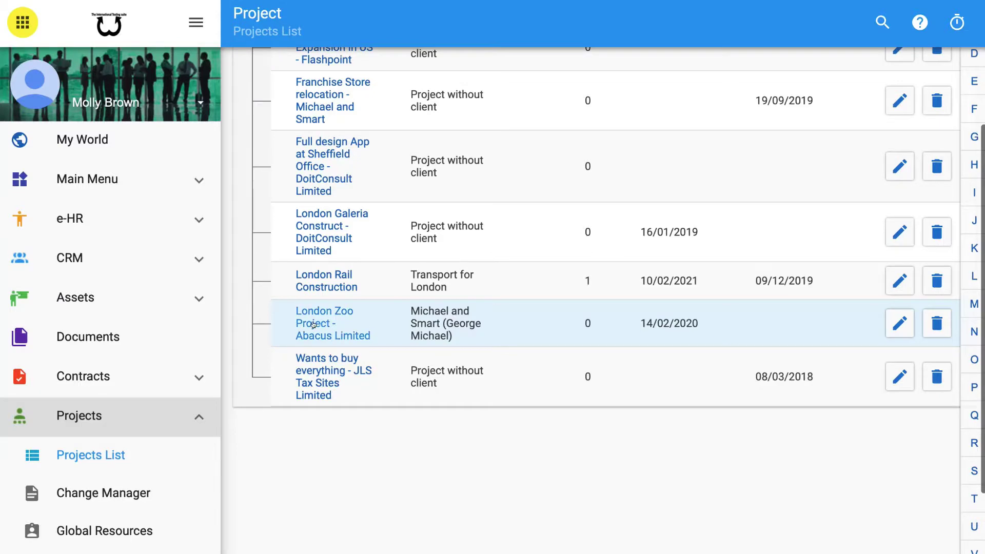
# Open London Zoo Project - Abacus Limited from the projects list and view its project tasks and Gantt chart
pyautogui.click(313, 325)
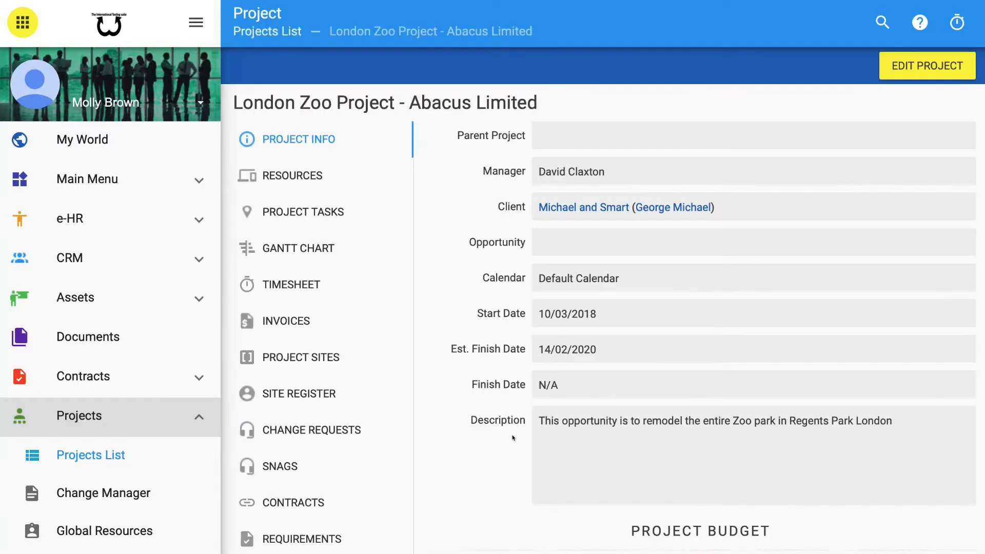
pyautogui.click(295, 218)
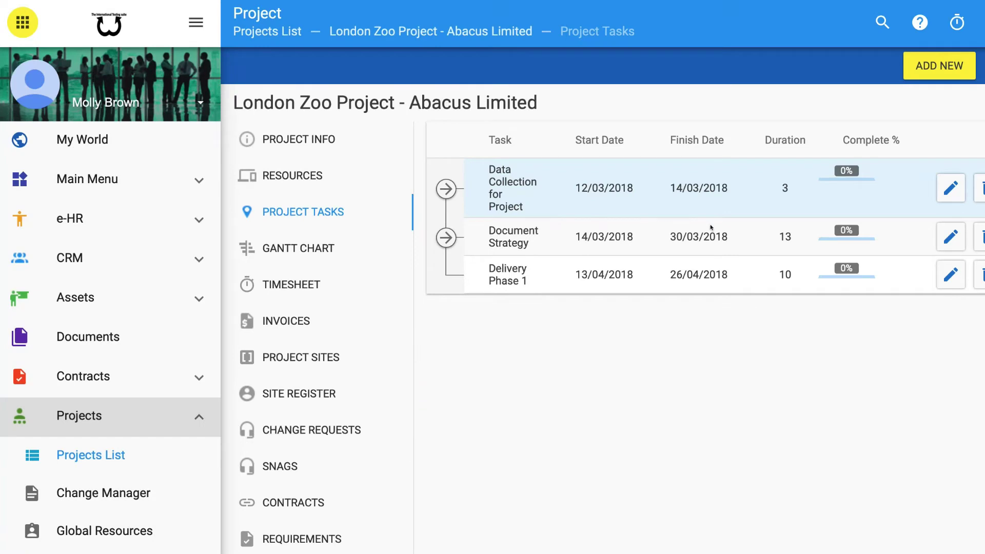
pyautogui.click(587, 294)
pyautogui.click(320, 248)
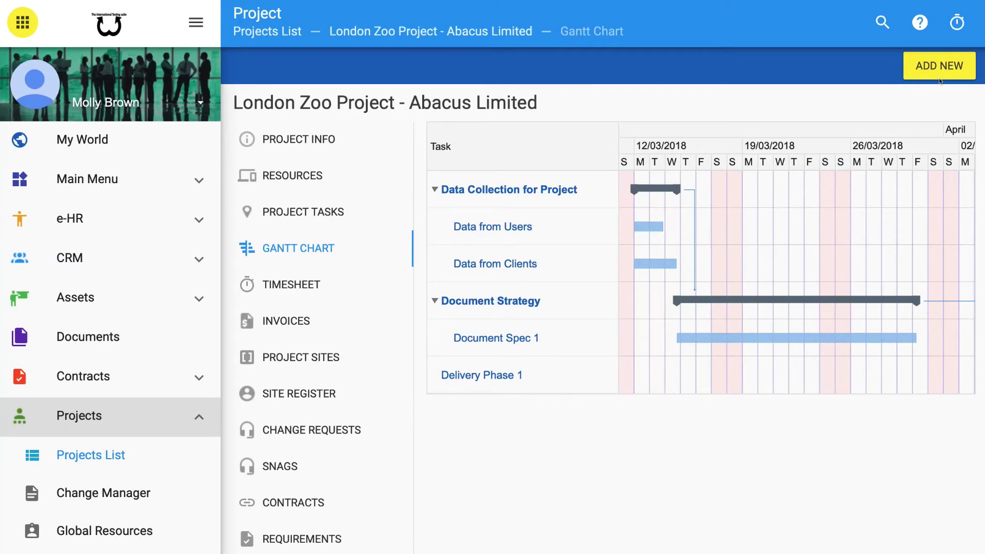
# Start a new task for the London Zoo project and name it "unique name"
pyautogui.click(933, 63)
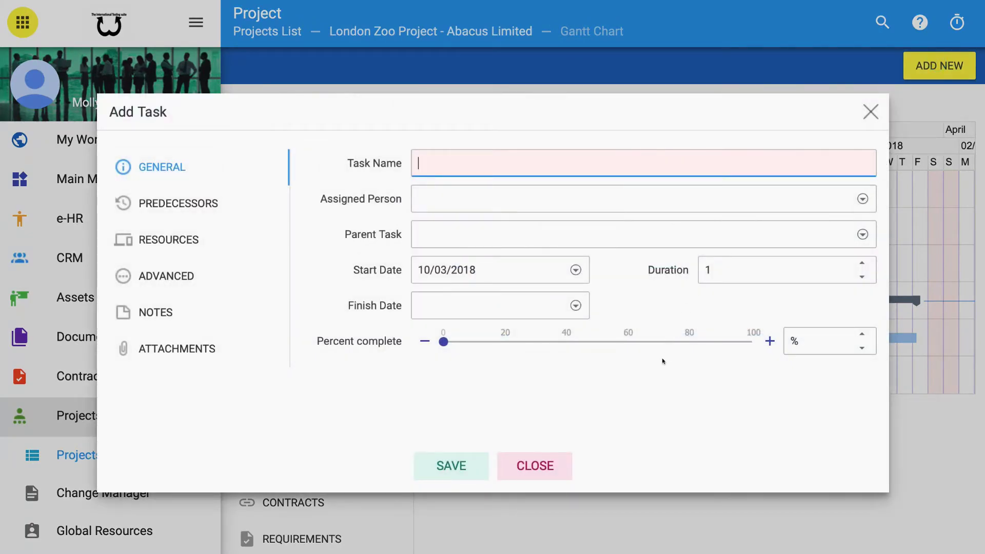
pyautogui.write('unique name')
pyautogui.click(336, 170)
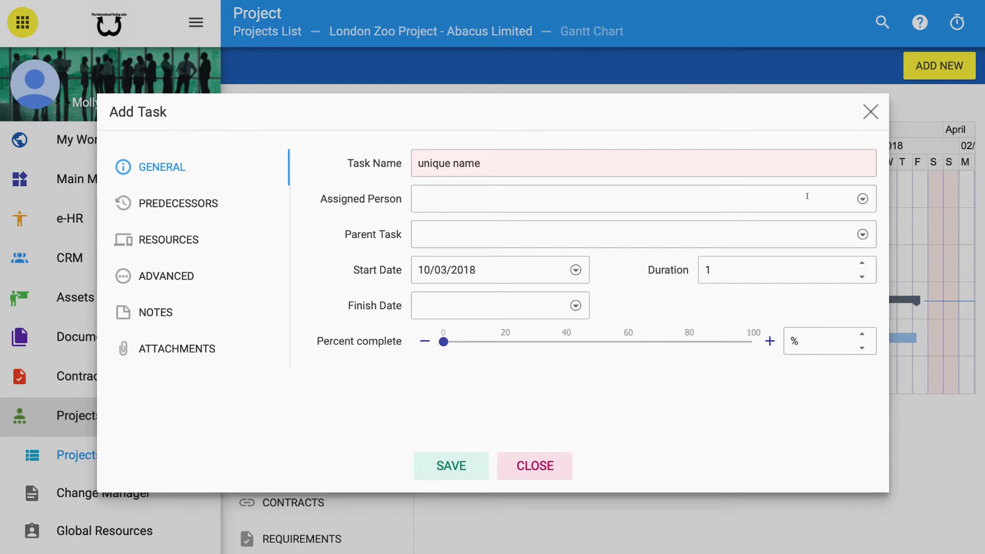
# Assign the new task to the signed-in user from the list of people
pyautogui.click(862, 199)
pyautogui.scroll(-3, 719, 281)
pyautogui.scroll(-5, 720, 283)
pyautogui.scroll(2, 719, 283)
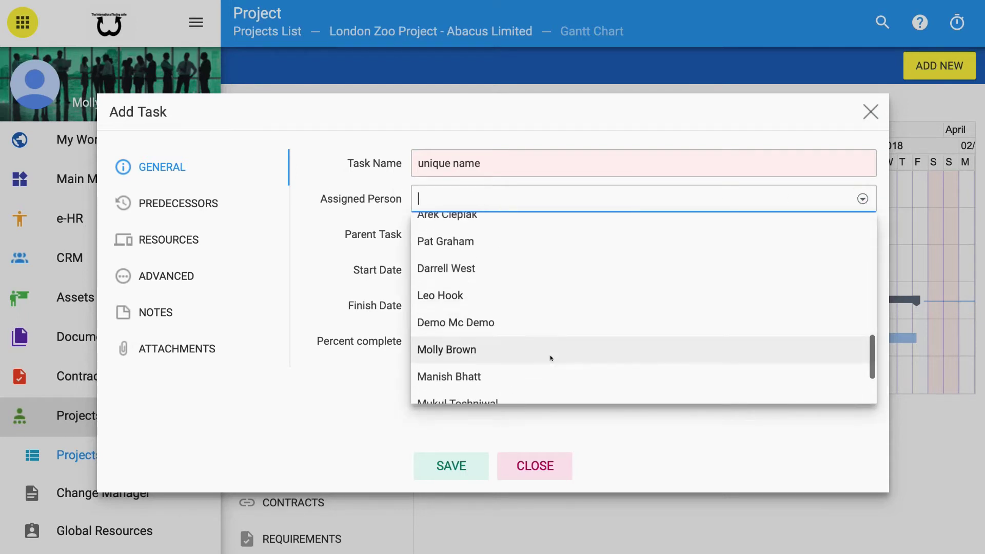
pyautogui.click(512, 349)
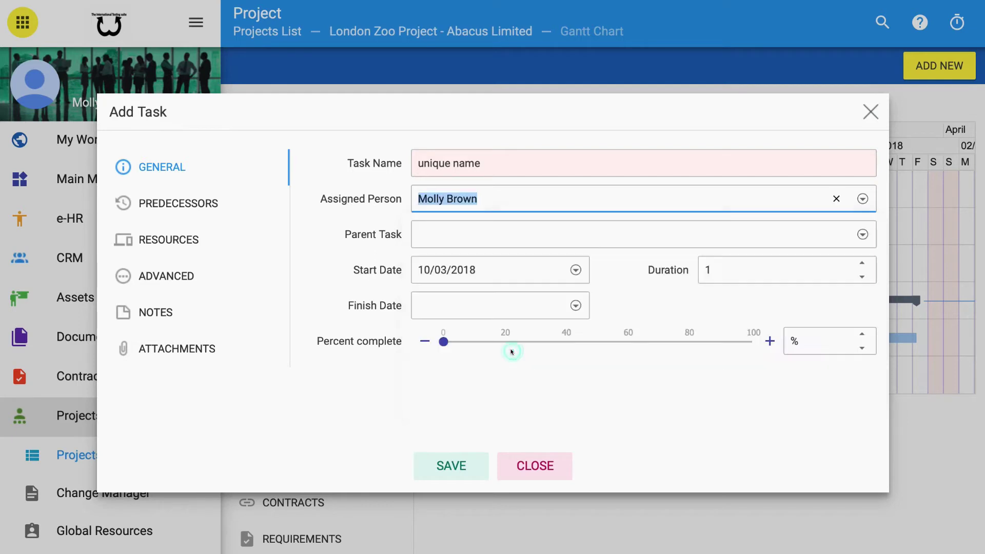
pyautogui.click(312, 259)
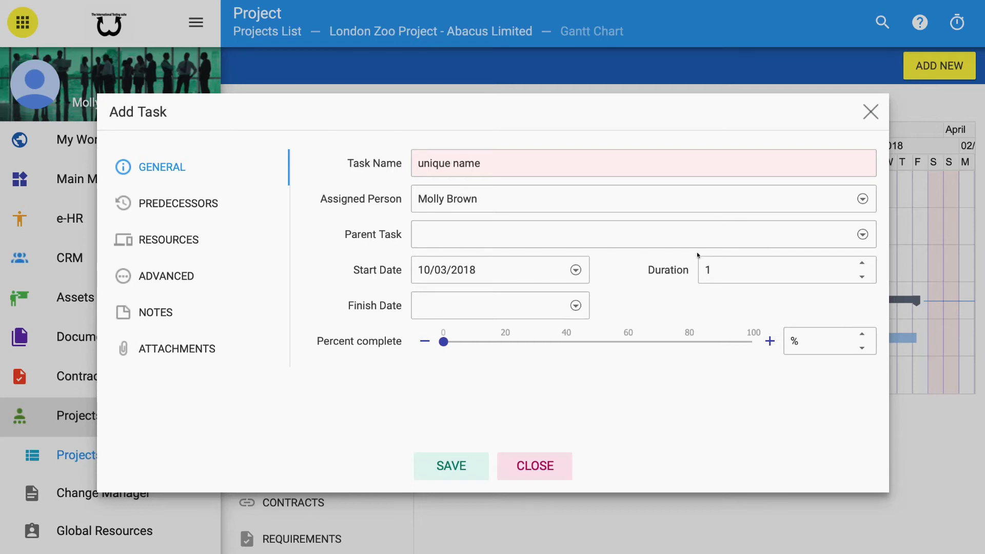
# Set Delivery Phase 1 as the new task's parent task
pyautogui.click(862, 234)
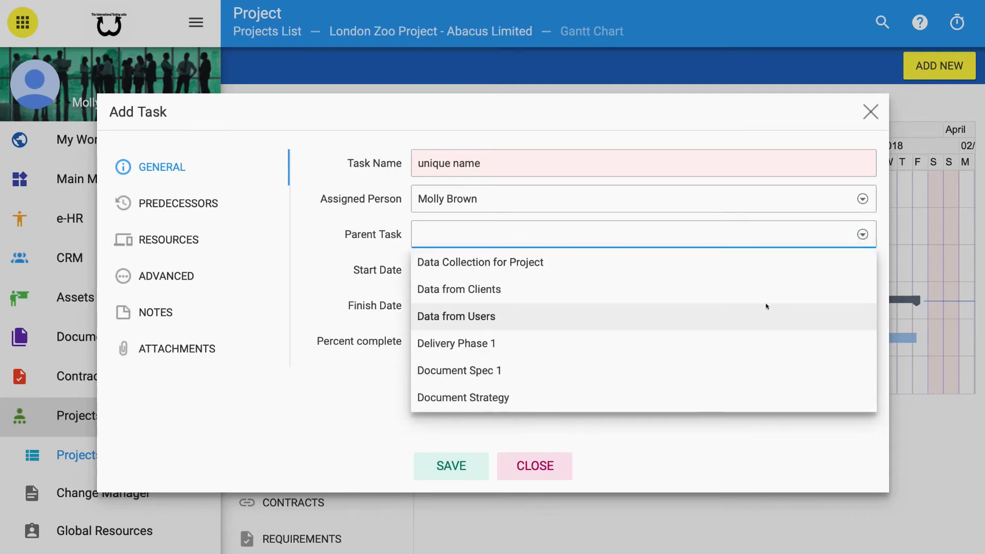
pyautogui.click(478, 343)
pyautogui.click(398, 396)
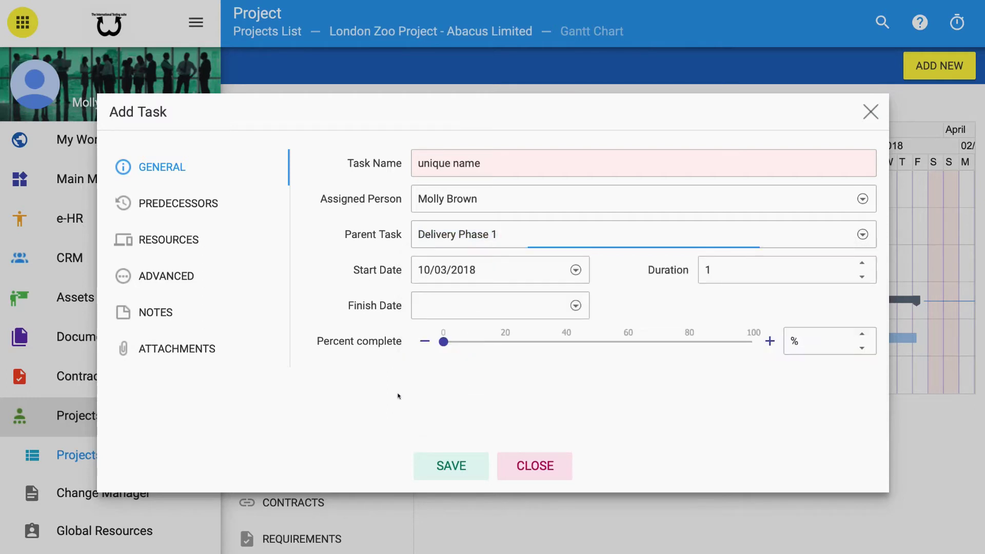
# Set the new task's duration to 8
pyautogui.click(859, 277)
pyautogui.click(862, 262)
pyautogui.click(862, 263)
pyautogui.click(861, 263)
pyautogui.click(860, 263)
pyautogui.click(861, 263)
pyautogui.click(861, 263)
pyautogui.click(860, 263)
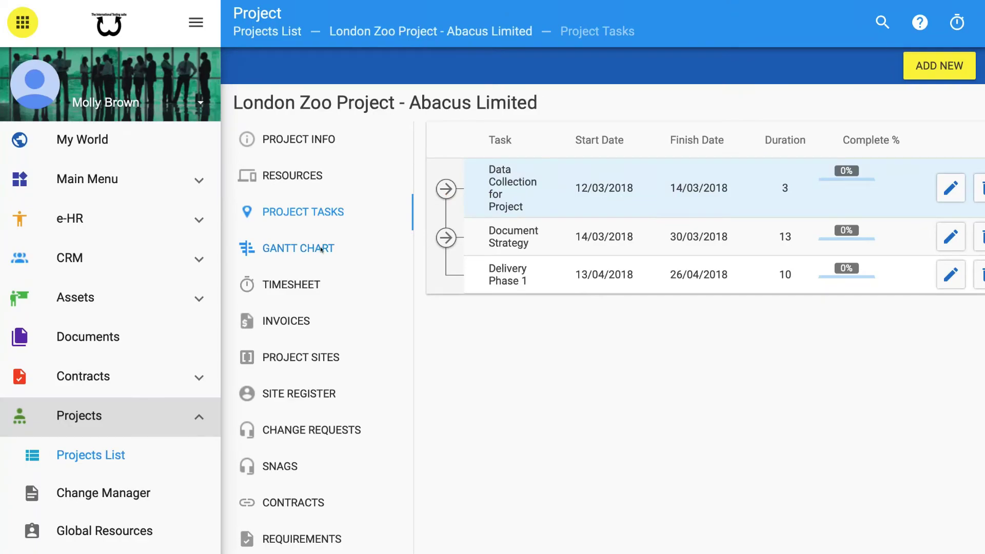
# Return to the project's Gantt chart and choose Data from Clients as a Finish-to-Start predecessor for the new task
pyautogui.click(322, 249)
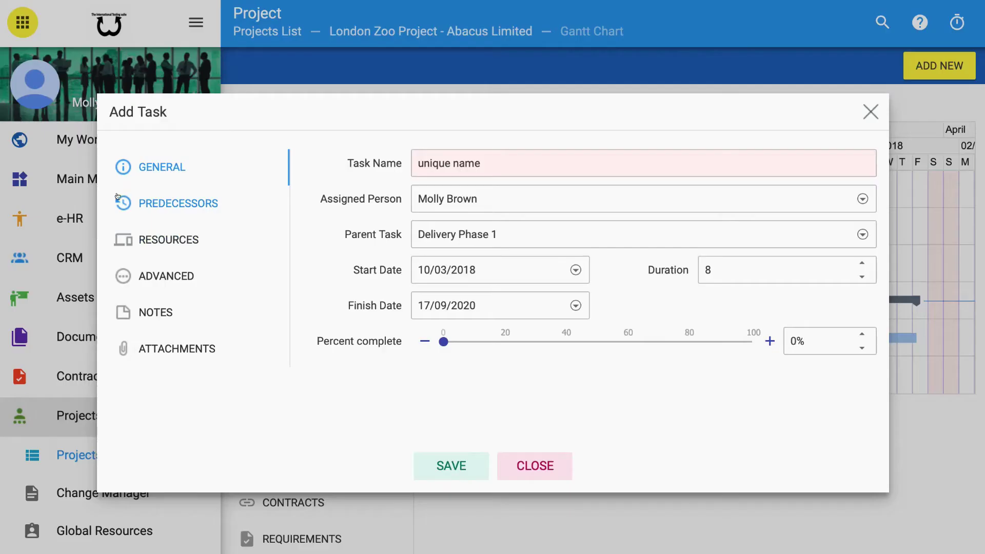
pyautogui.click(148, 201)
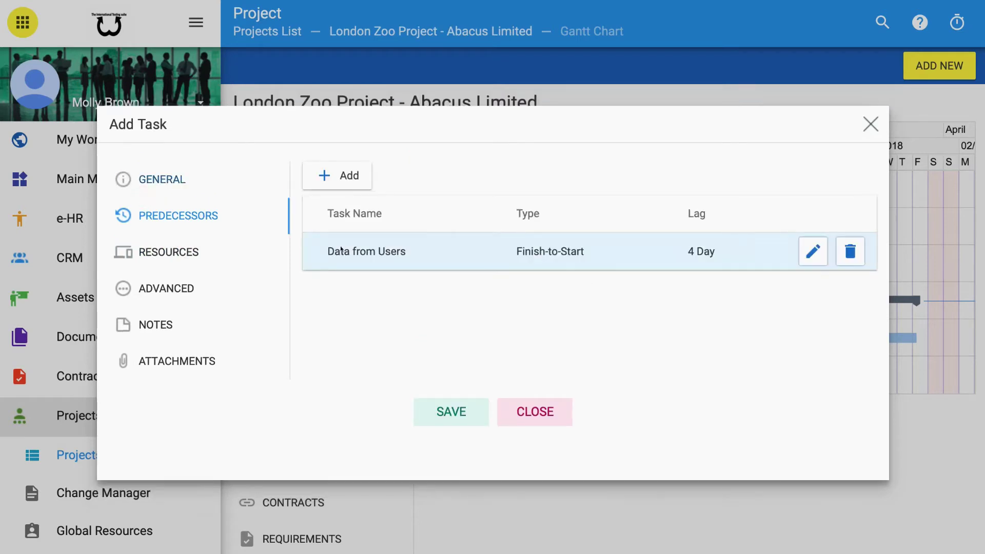
pyautogui.click(344, 179)
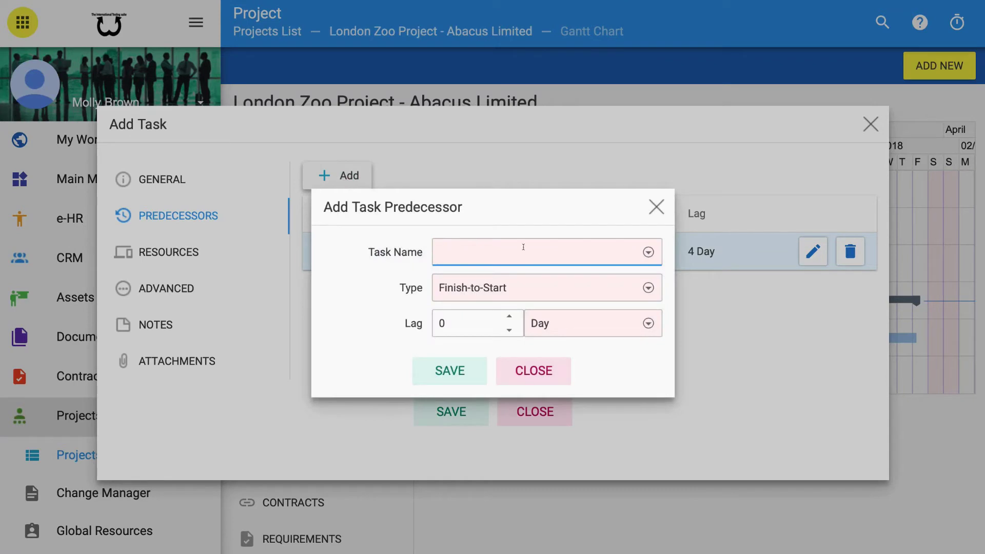
pyautogui.click(646, 253)
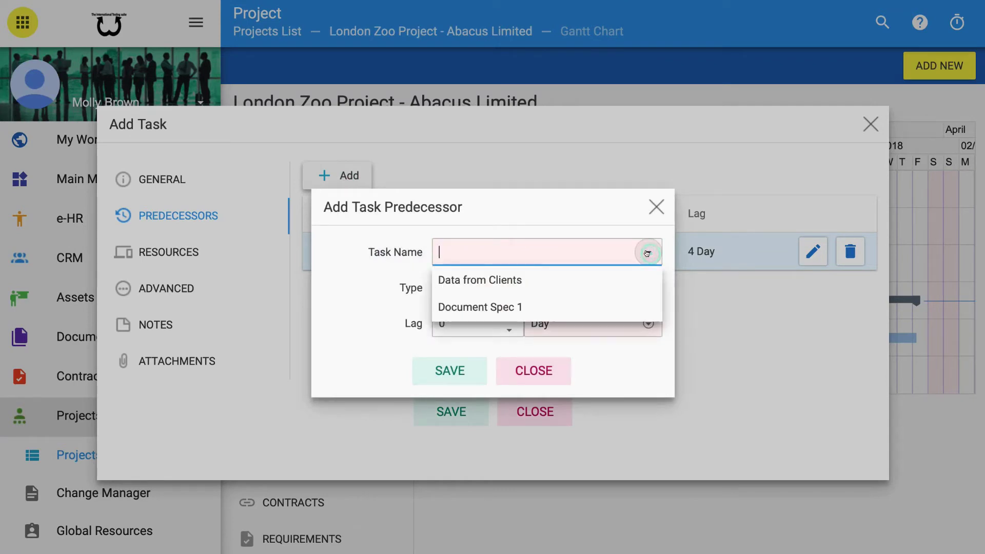
pyautogui.click(468, 280)
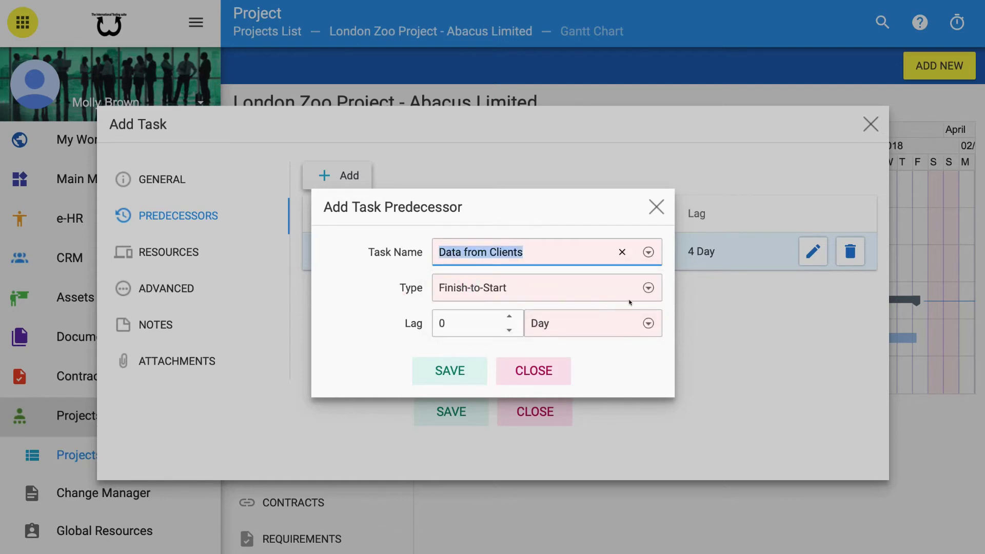
pyautogui.click(648, 288)
pyautogui.click(644, 287)
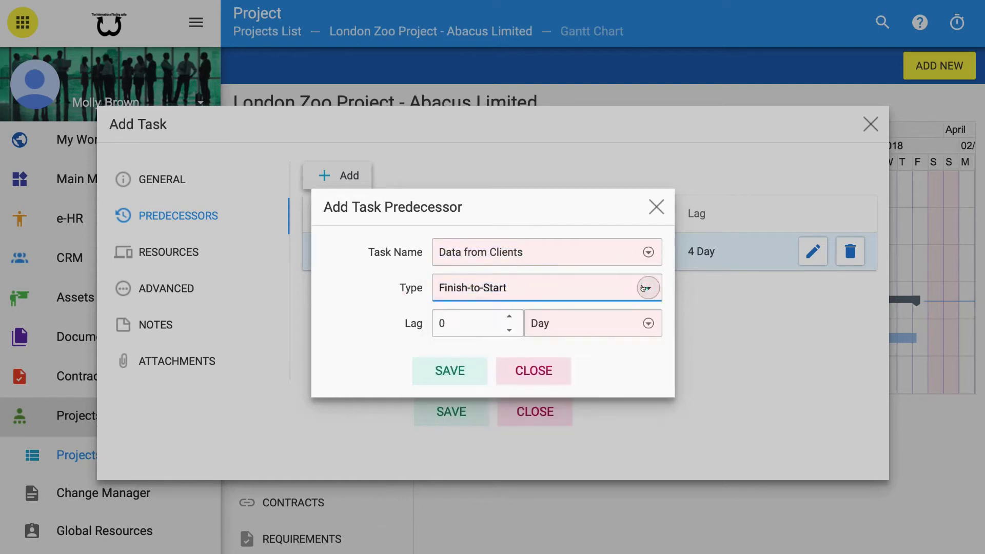
pyautogui.click(643, 288)
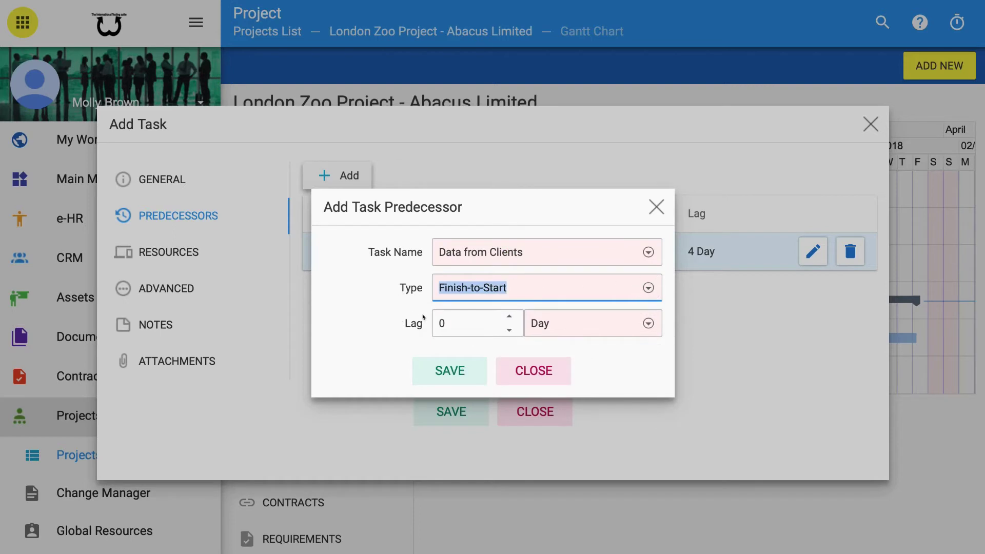
# Give the predecessor a lag of 5 days and save it
pyautogui.click(510, 318)
pyautogui.click(510, 319)
pyautogui.click(510, 318)
pyautogui.click(510, 319)
pyautogui.click(509, 318)
pyautogui.click(648, 323)
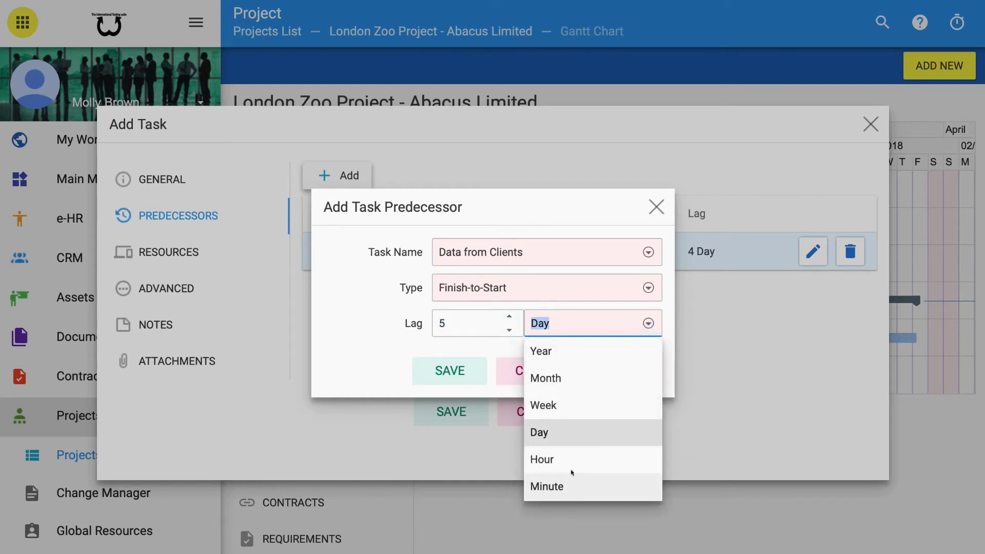
pyautogui.click(645, 322)
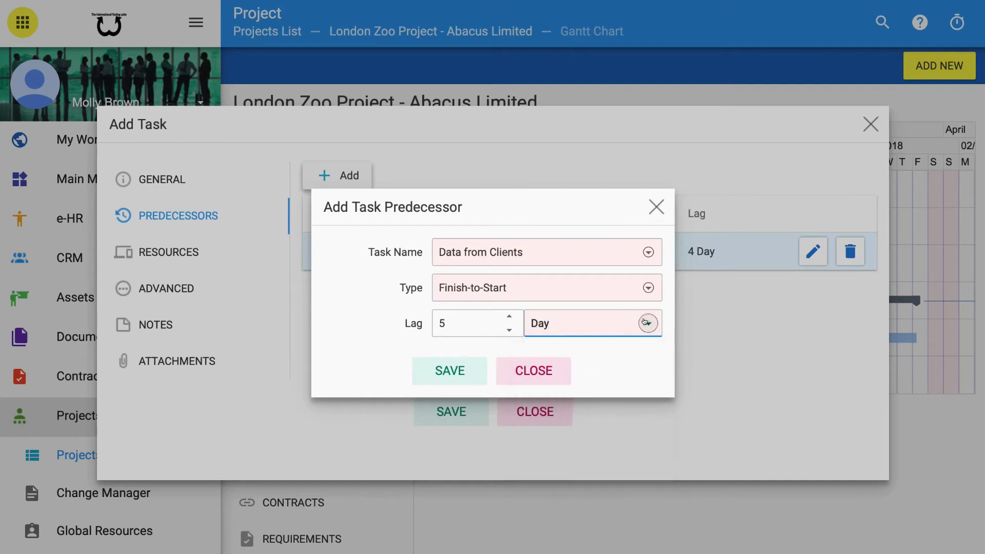
pyautogui.click(438, 370)
# Start a new resource for the task and choose the signed-in user from the list of resources
pyautogui.click(181, 250)
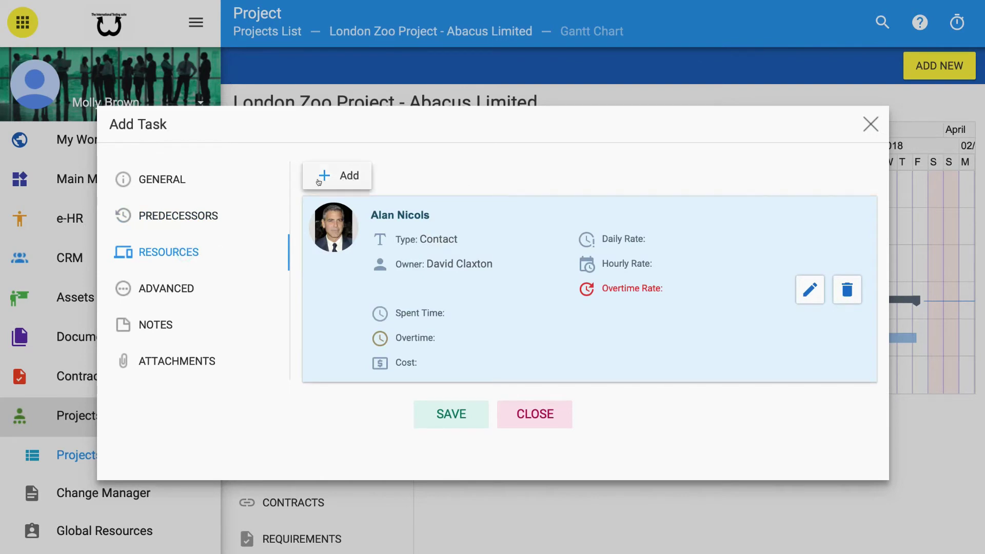
pyautogui.click(335, 172)
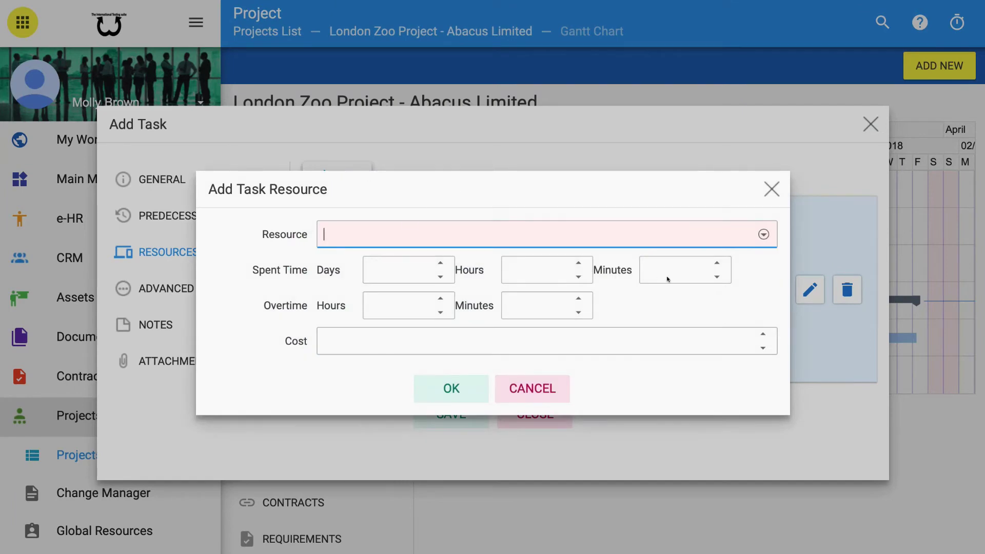
pyautogui.click(756, 236)
pyautogui.scroll(-5, 537, 340)
pyautogui.scroll(-2, 537, 340)
pyautogui.scroll(6, 537, 341)
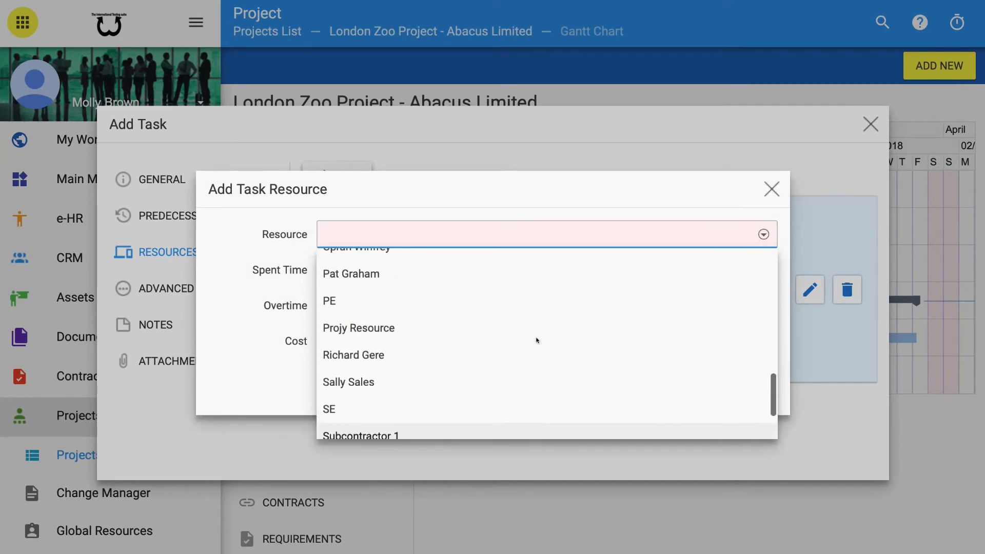
pyautogui.scroll(1, 537, 341)
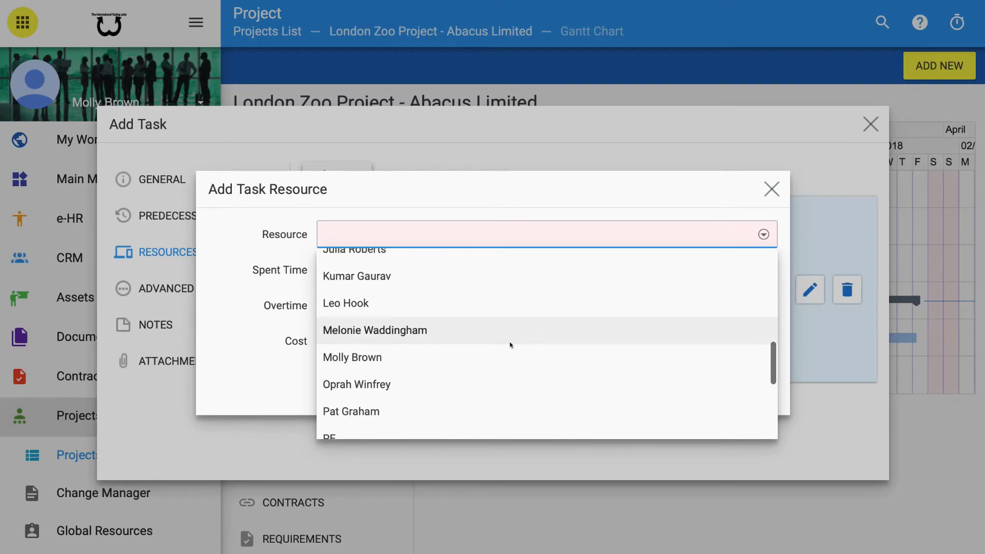
pyautogui.click(378, 360)
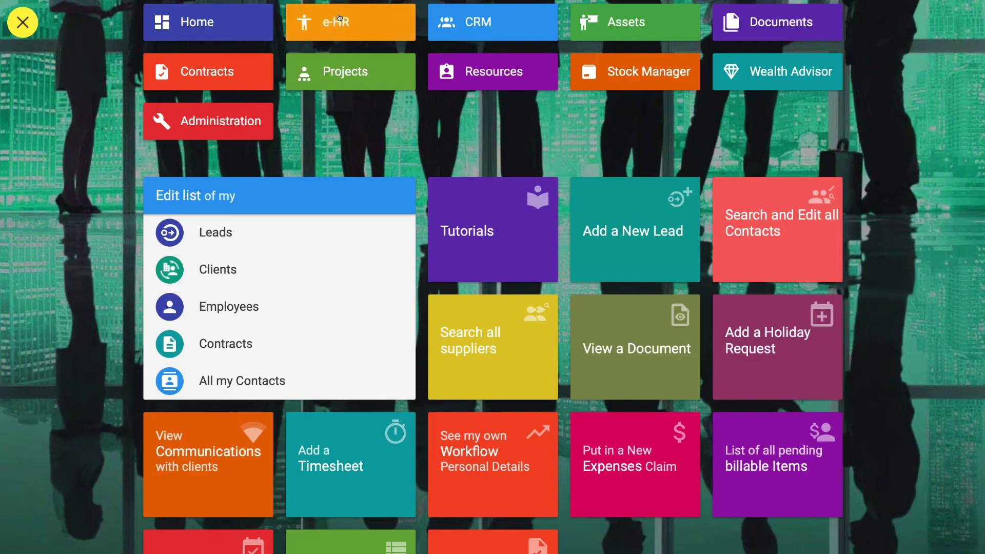
# Open the cost details of the first employee in e-HR, toggle the Resource option and save the record
pyautogui.click(339, 17)
pyautogui.click(320, 148)
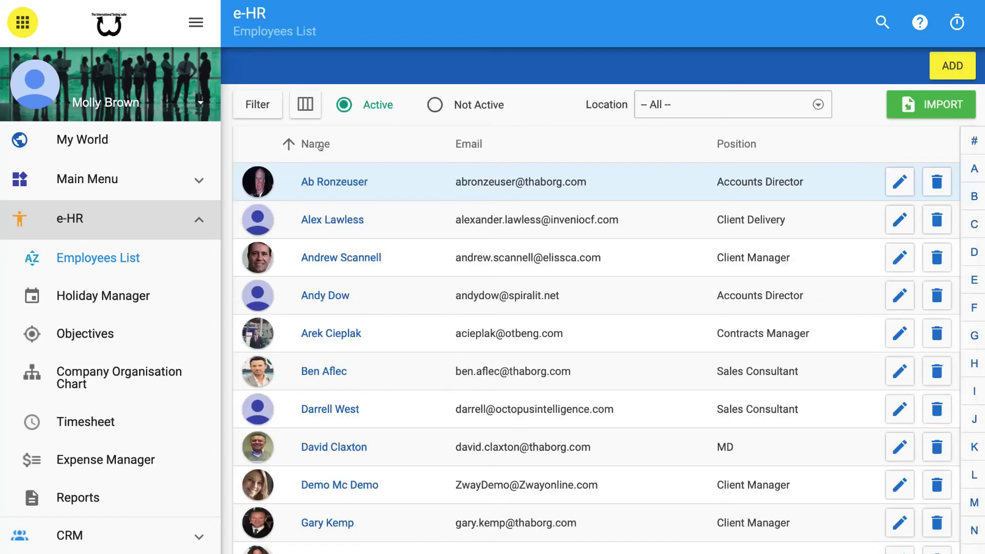
pyautogui.click(883, 183)
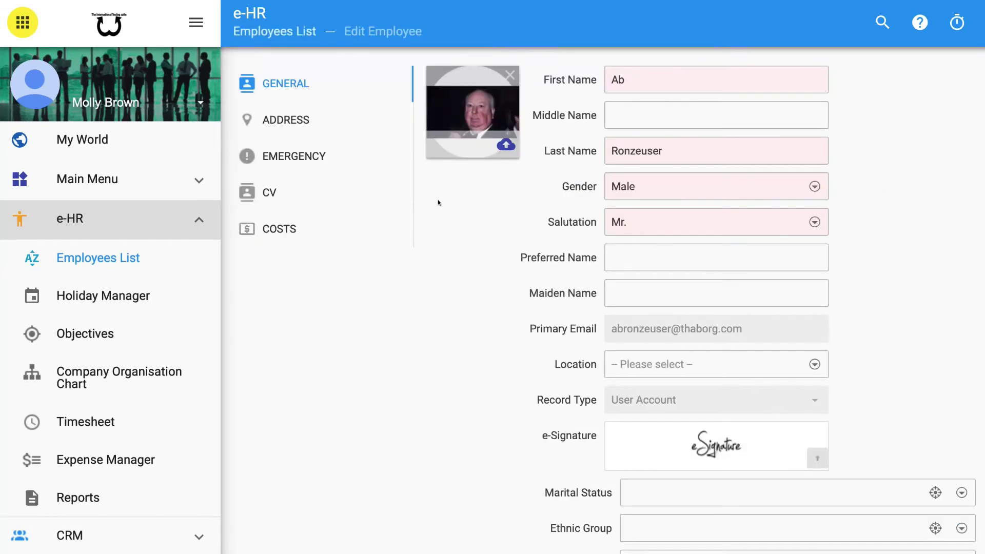
pyautogui.click(280, 226)
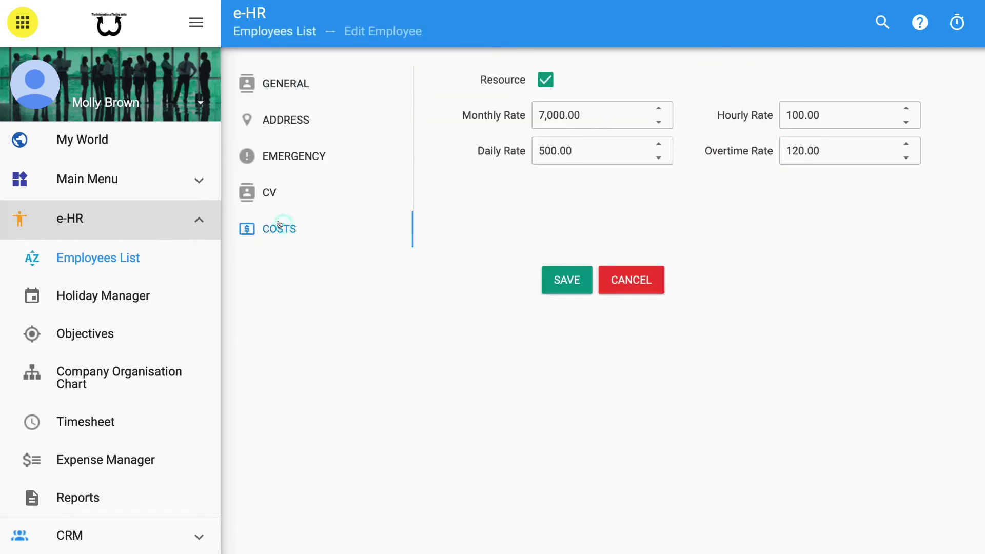
pyautogui.click(549, 78)
pyautogui.click(559, 291)
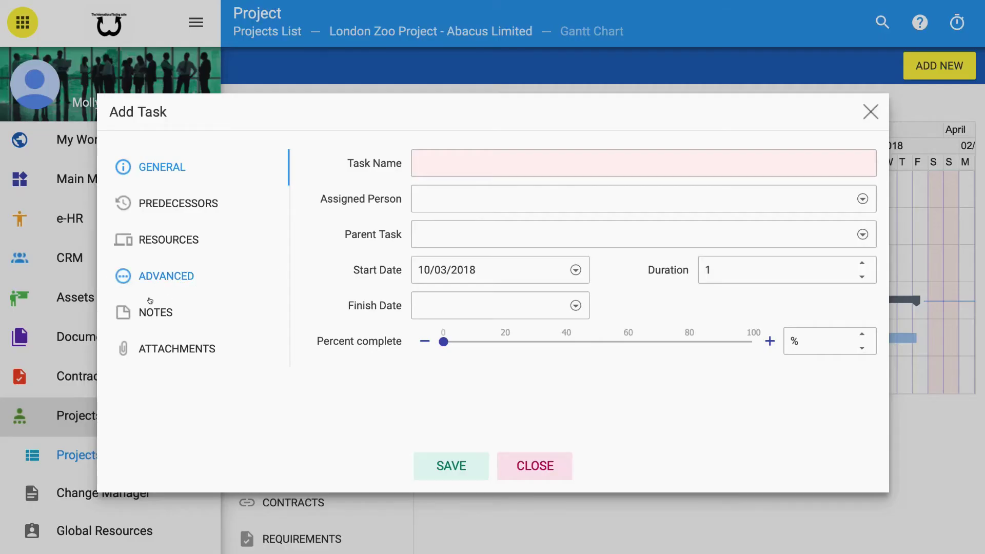
# Examine the new task's advanced options for deadline, constraint type, constraint date and marking the task as a milestone
pyautogui.click(162, 277)
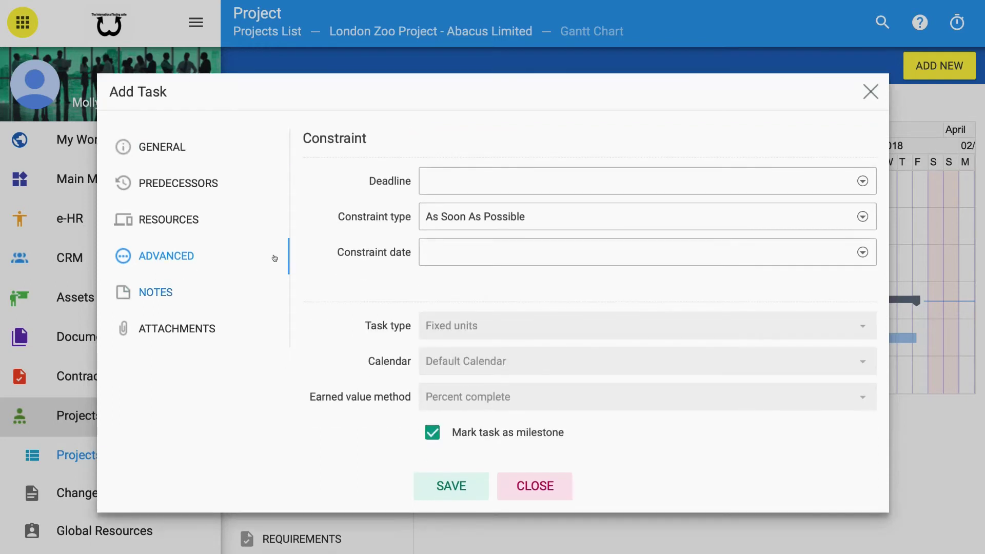
pyautogui.click(862, 181)
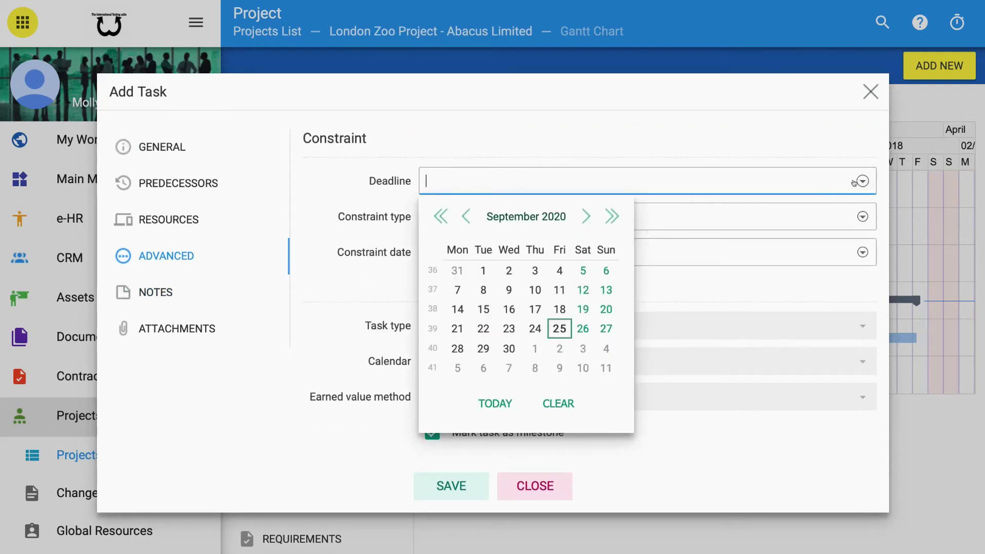
pyautogui.click(862, 180)
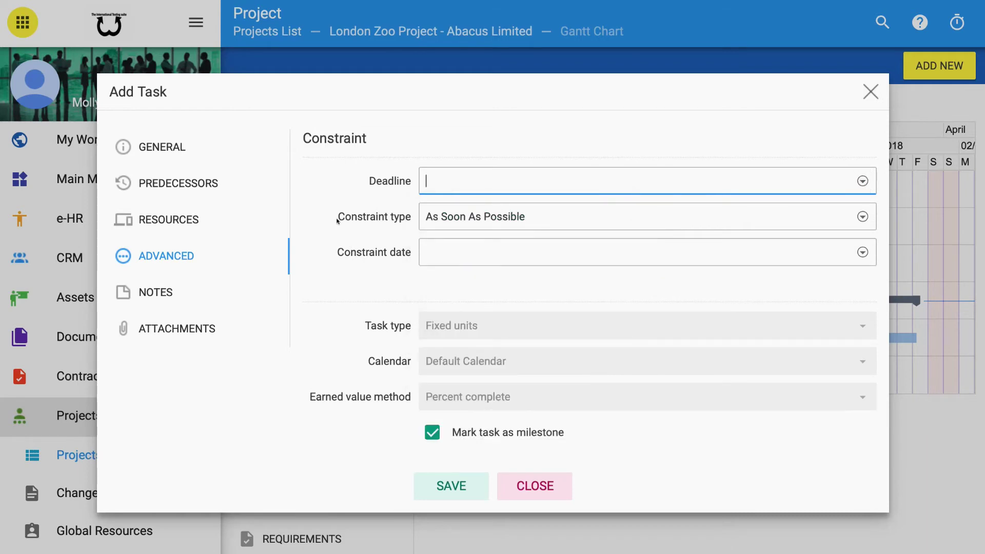
pyautogui.click(862, 217)
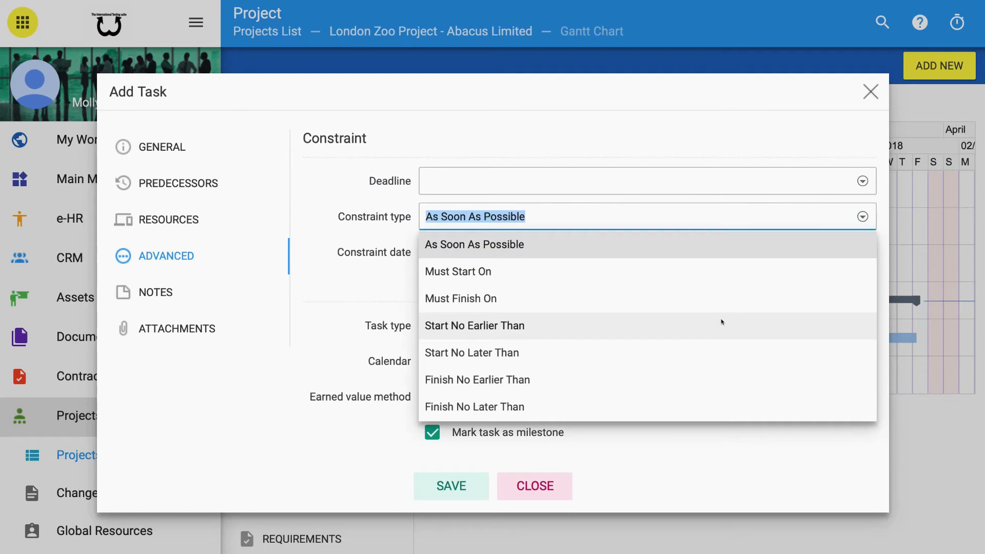
pyautogui.click(862, 216)
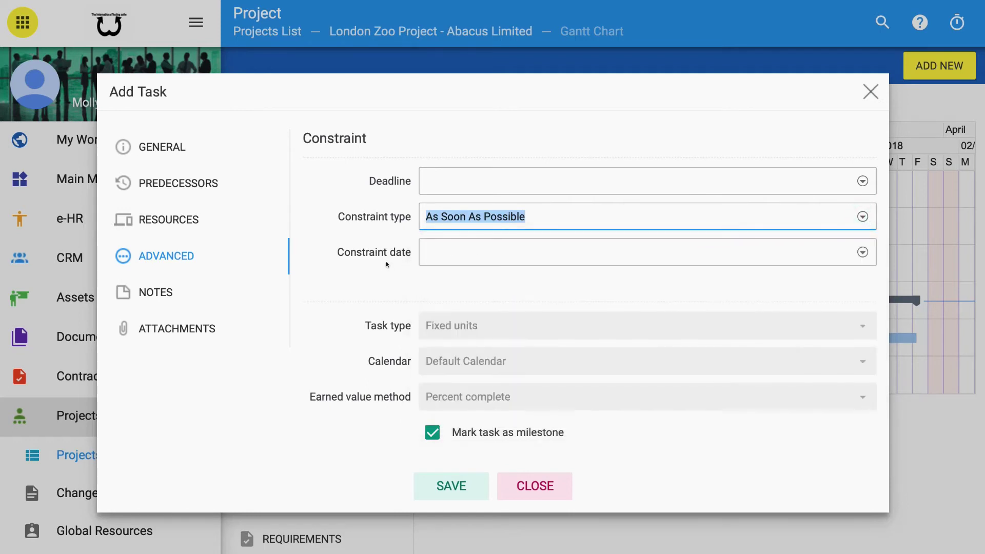
pyautogui.click(863, 252)
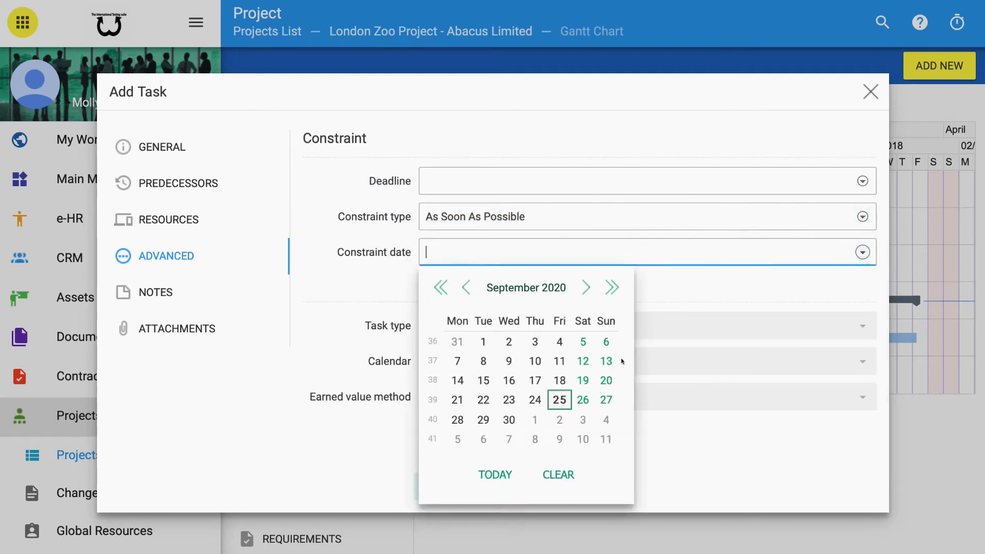
pyautogui.click(848, 252)
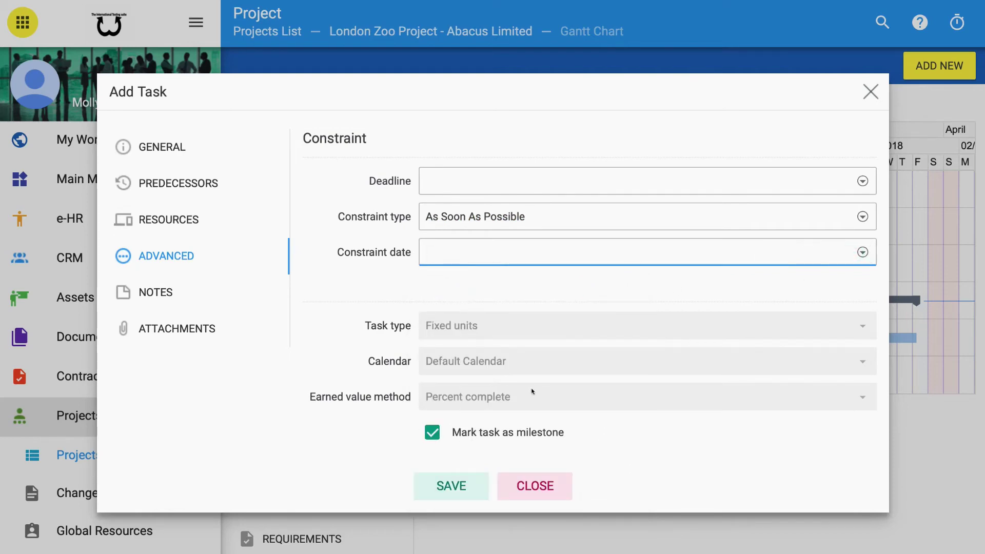
pyautogui.click(431, 435)
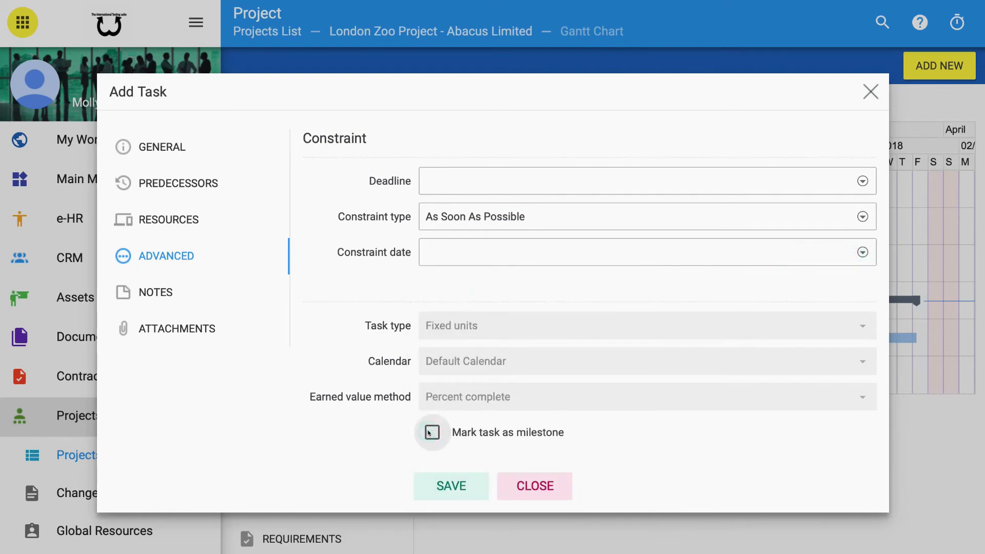
pyautogui.click(429, 434)
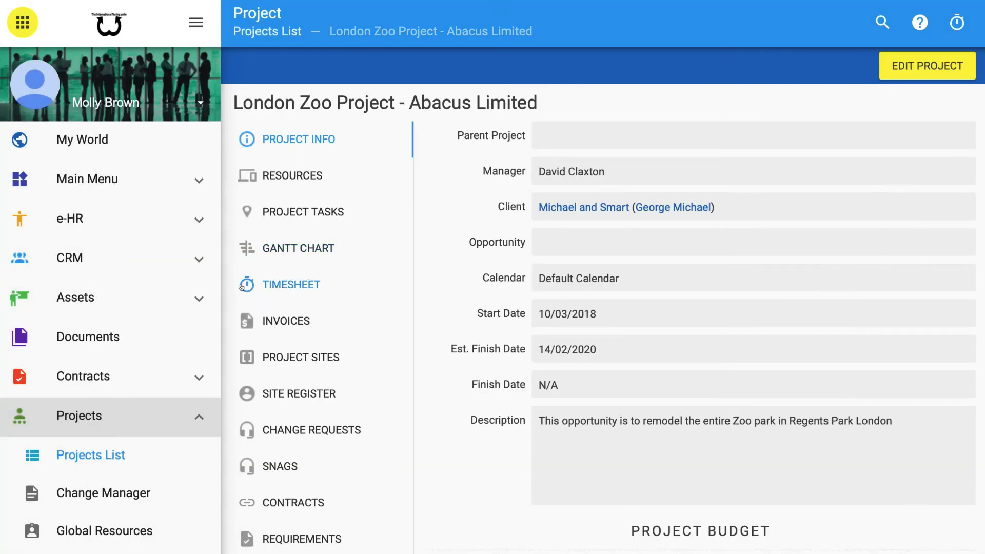
# View the London Zoo project's timesheets and try to produce an invoice without selecting any entry
pyautogui.click(276, 282)
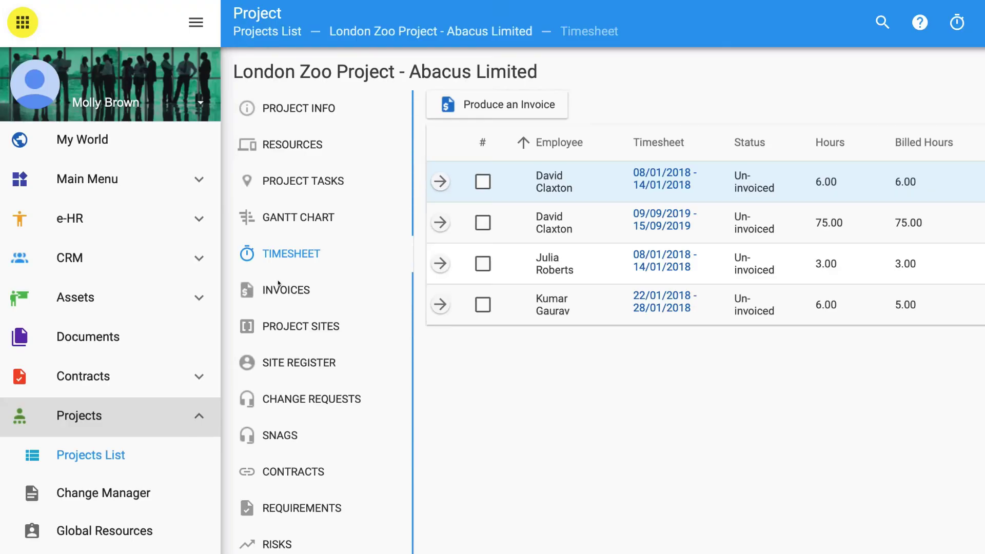
pyautogui.hscroll(1, 754, 212)
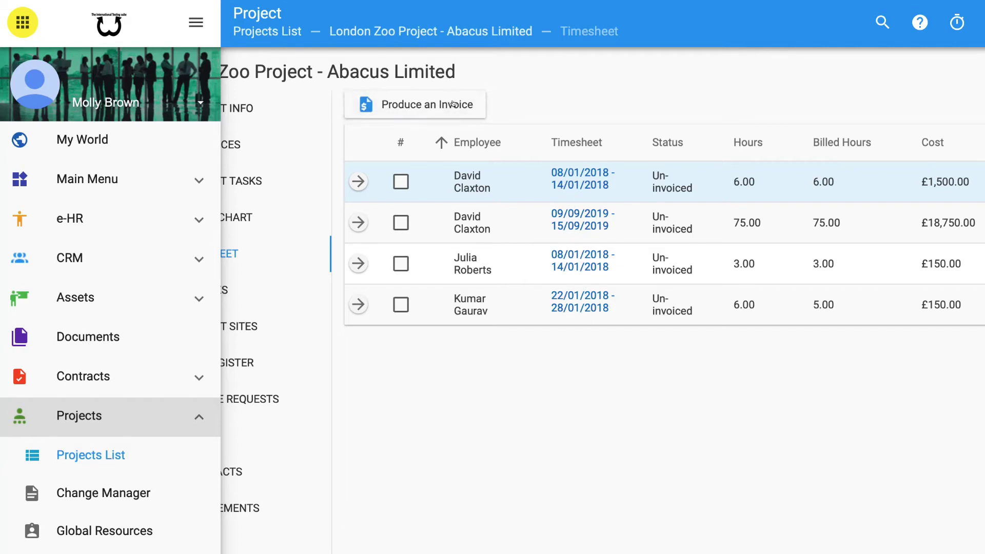
pyautogui.click(434, 110)
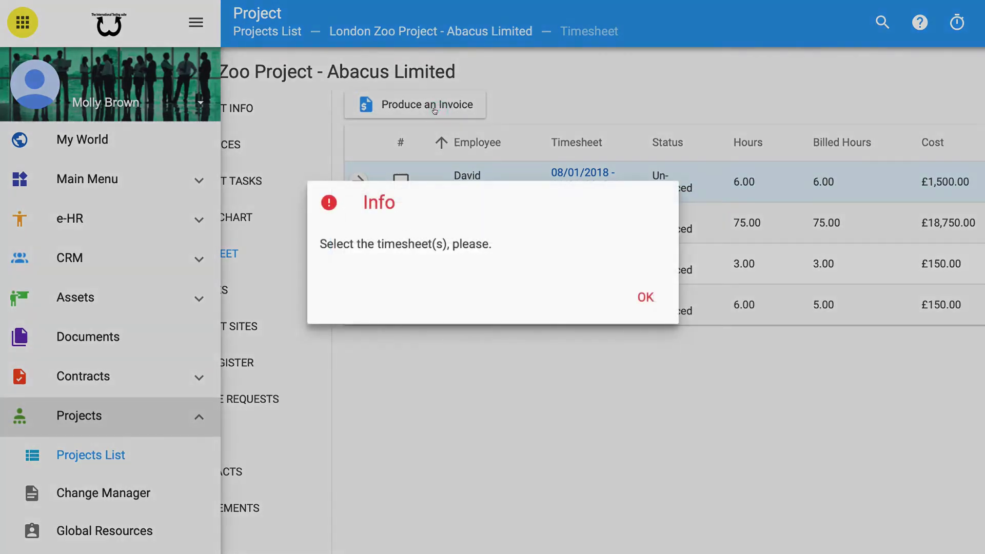
pyautogui.click(628, 283)
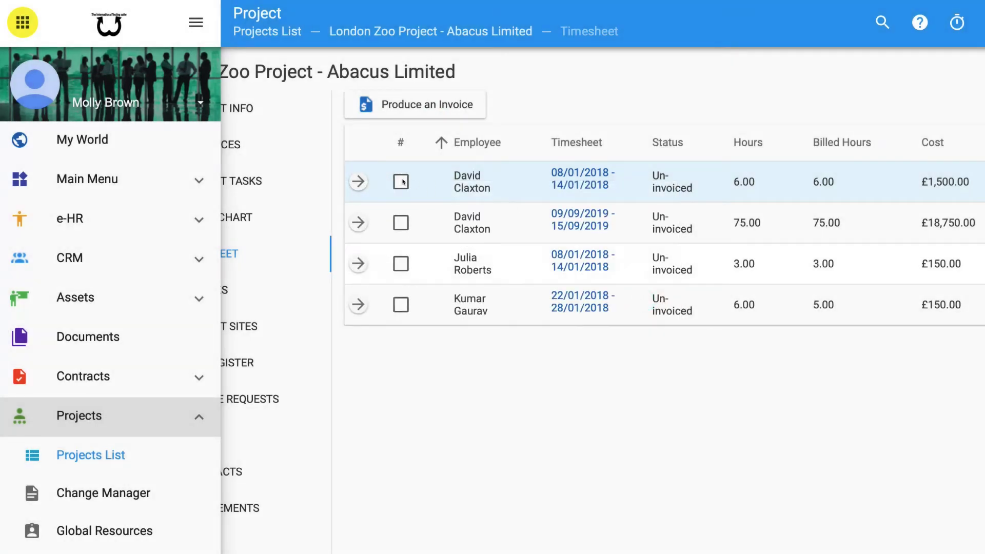
# Select the first timesheet entry, view the invoice form for it and close the form without saving
pyautogui.click(401, 181)
pyautogui.click(416, 115)
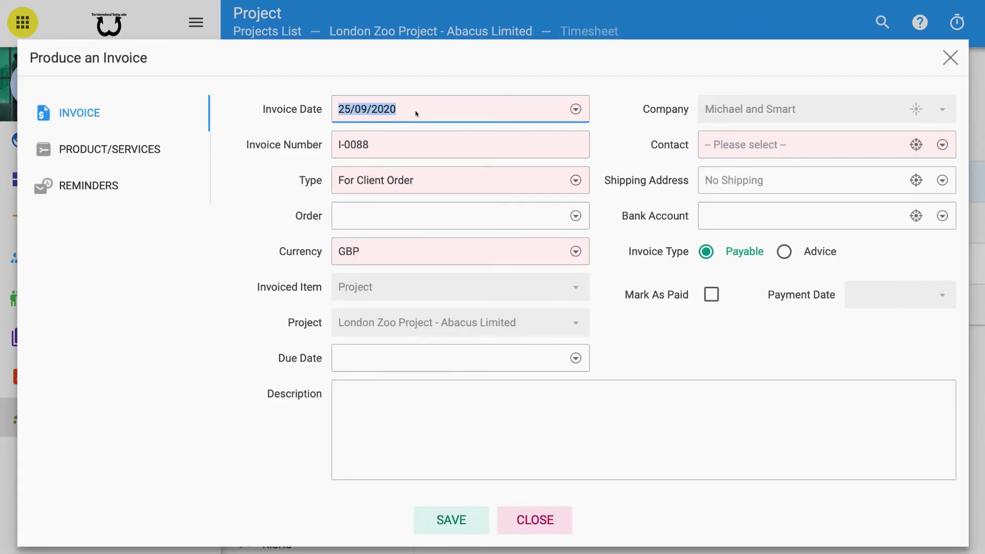
pyautogui.press('Escape')
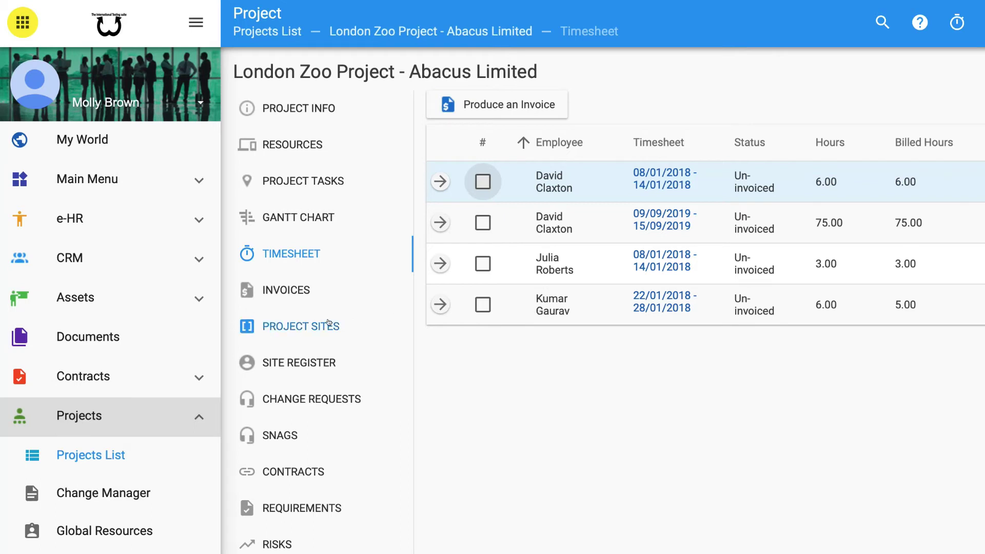
# View the list of project sites for the London Zoo project
pyautogui.click(300, 327)
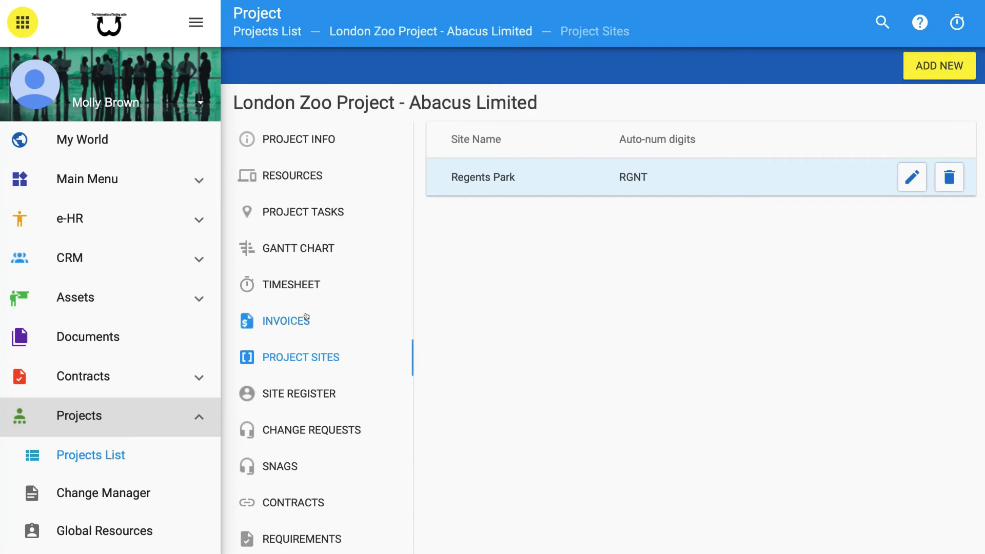
# Start a new site for the London Zoo project, fill in its address and city, and try to save it
pyautogui.click(918, 73)
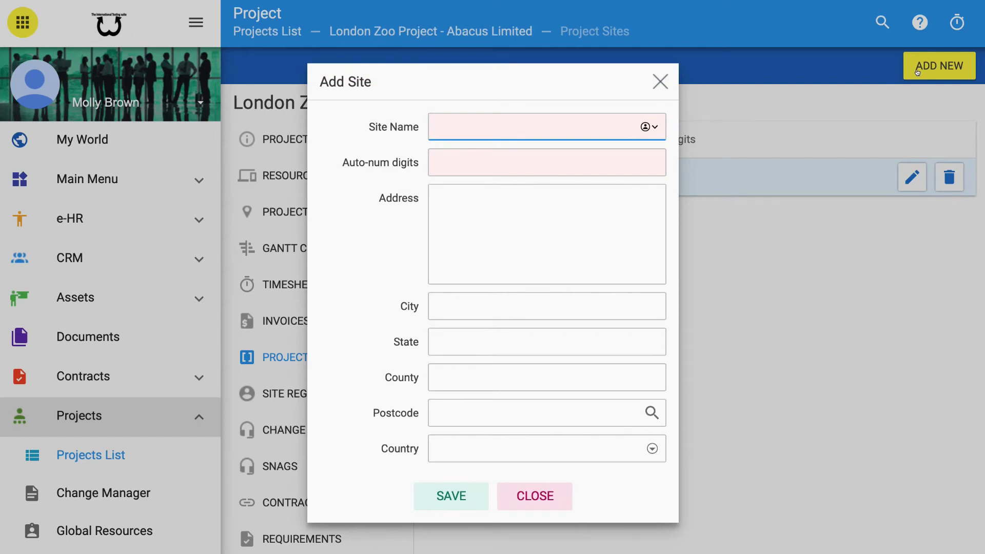
pyautogui.click(568, 123)
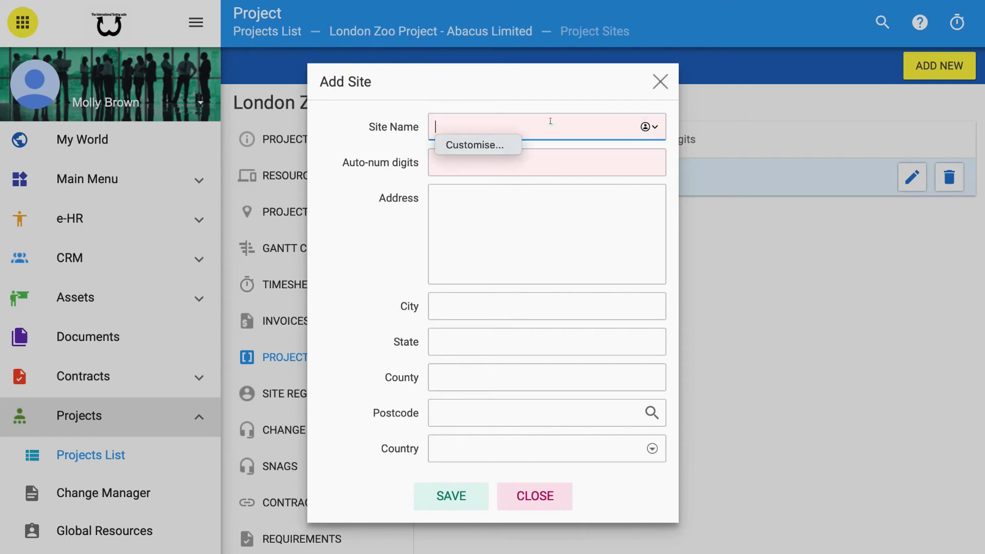
pyautogui.click(552, 161)
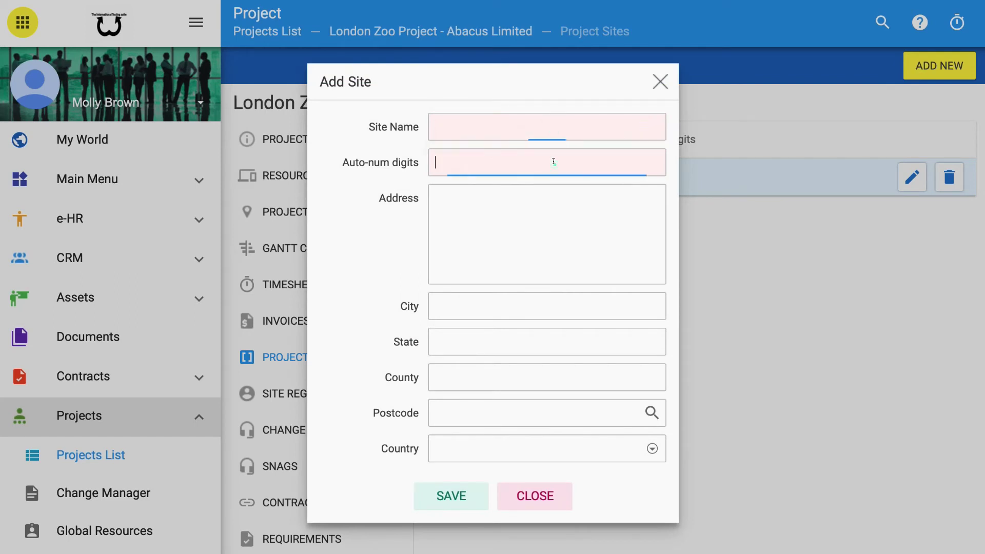
pyautogui.click(530, 194)
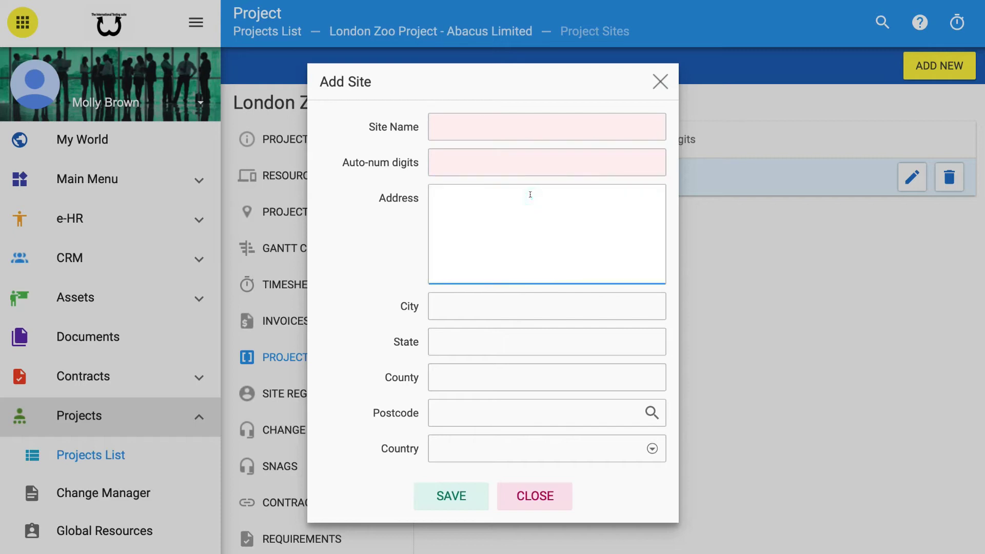
pyautogui.write('123 street name')
pyautogui.click(491, 313)
pyautogui.write('mk')
pyautogui.click(484, 336)
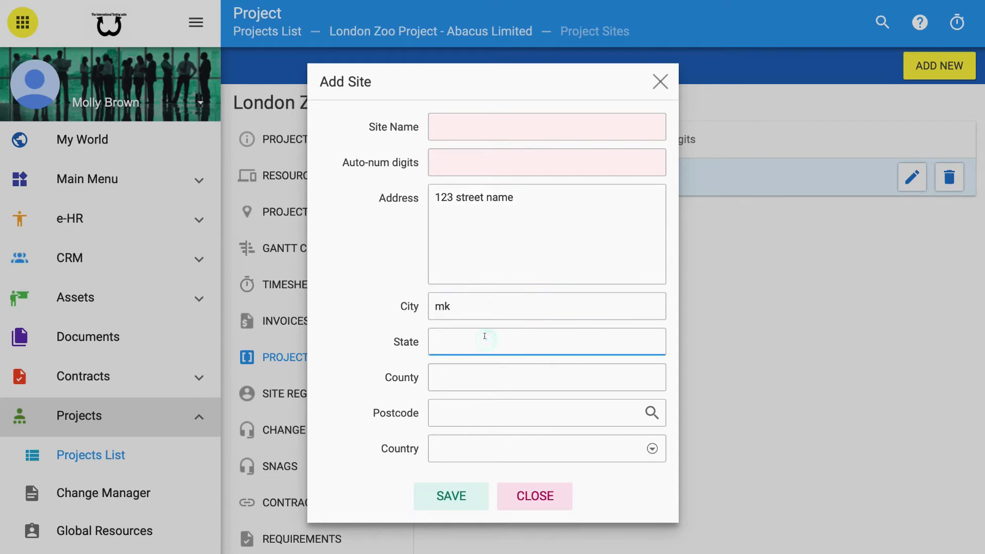
pyautogui.click(460, 490)
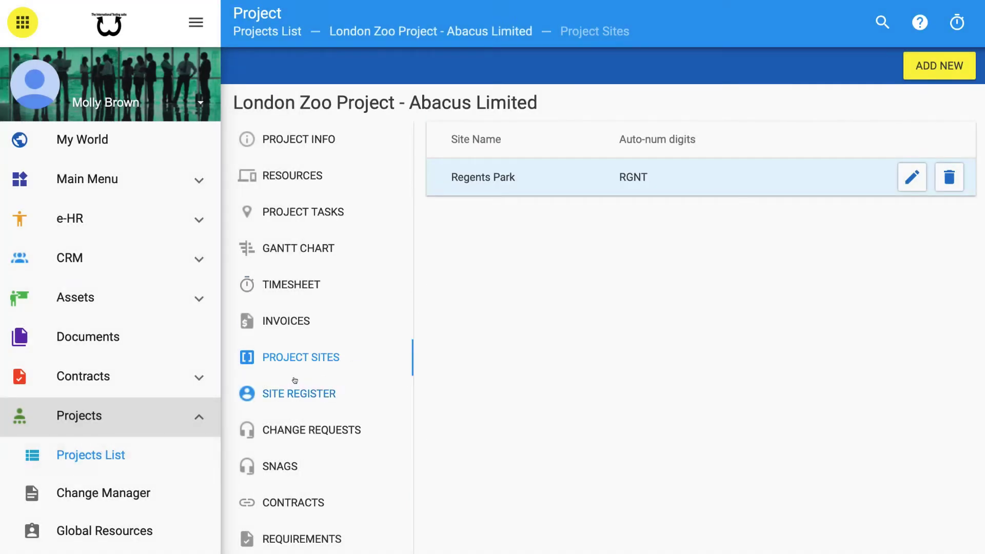
# Open the site register and start a new entry with the person's first name
pyautogui.click(318, 394)
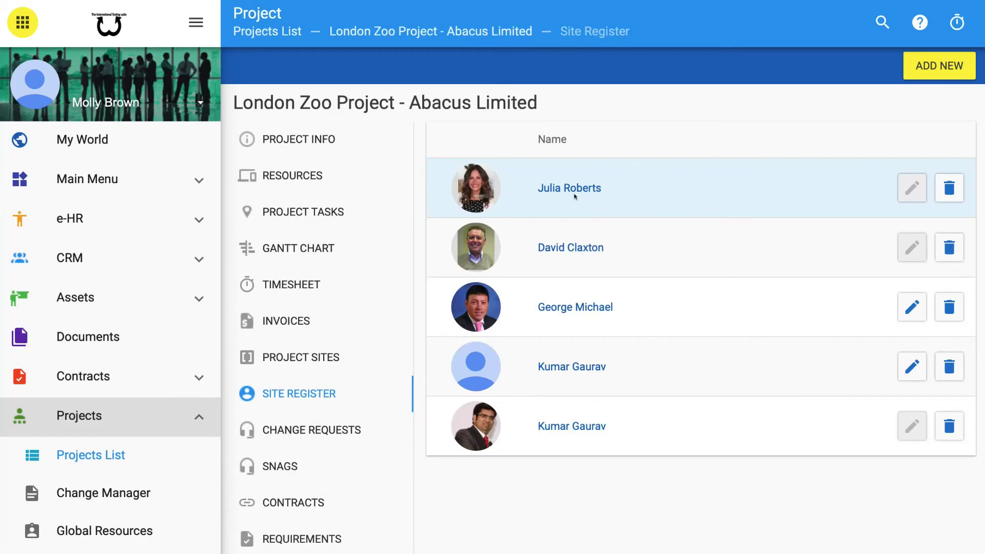
pyautogui.click(918, 68)
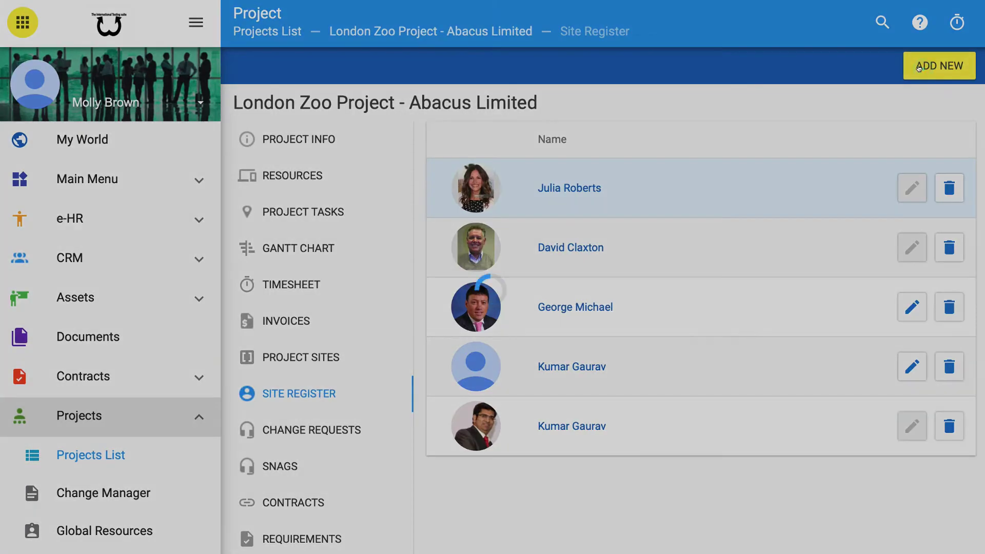
pyautogui.click(621, 261)
pyautogui.write('Molly')
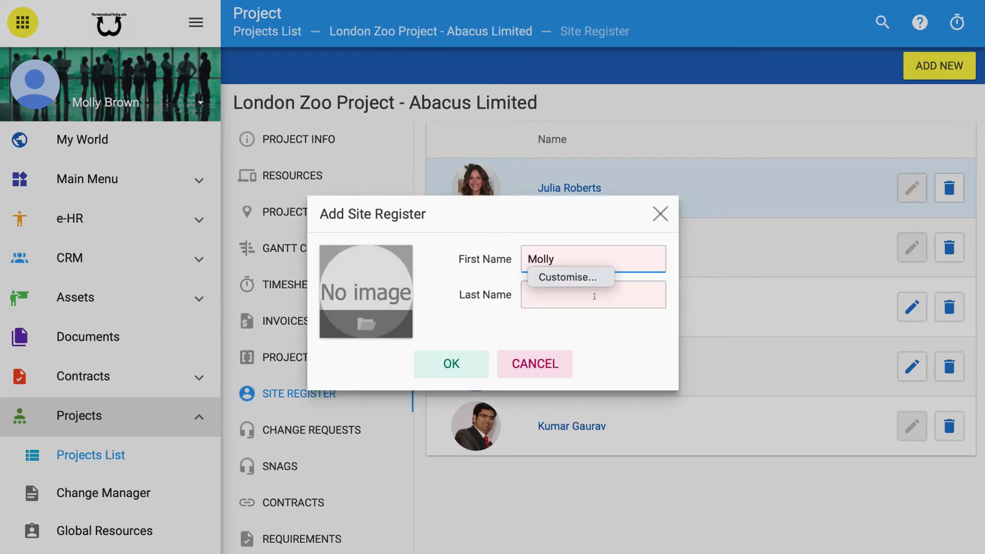
pyautogui.click(594, 295)
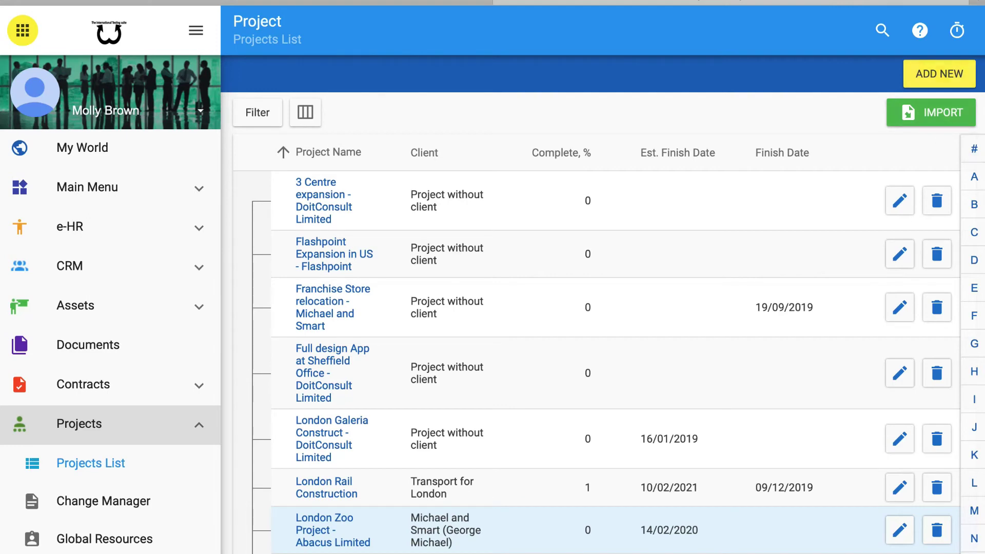
# Open the MS Project import page from the projects list and bring up the selection of an import file
pyautogui.click(922, 112)
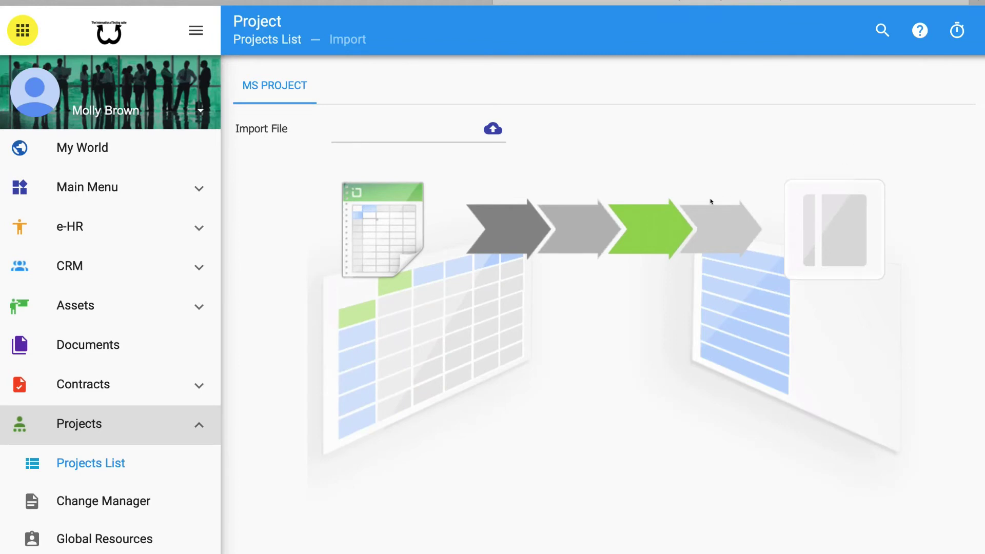
pyautogui.click(487, 128)
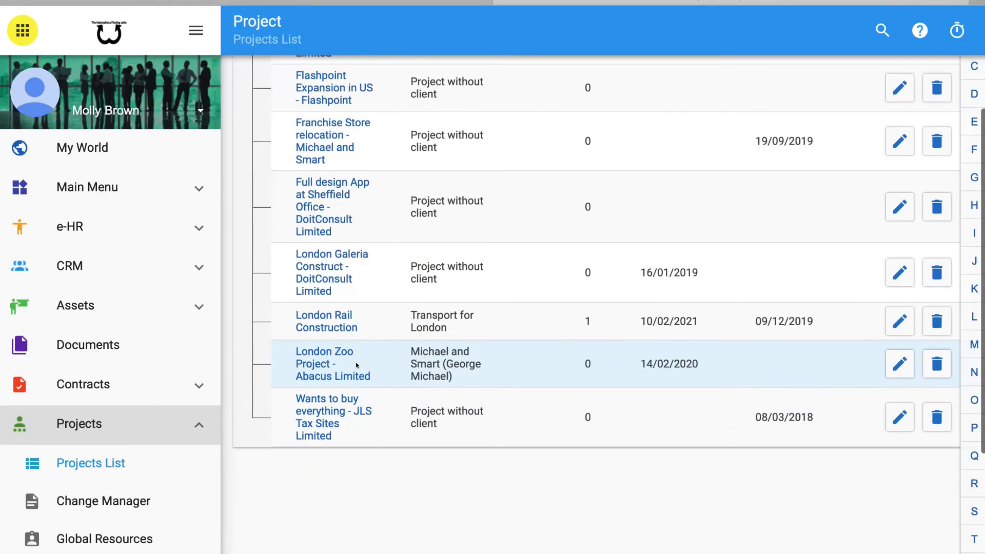
# Open the London Zoo project for editing, review its resources and close the form for adding a resource without saving
pyautogui.click(900, 364)
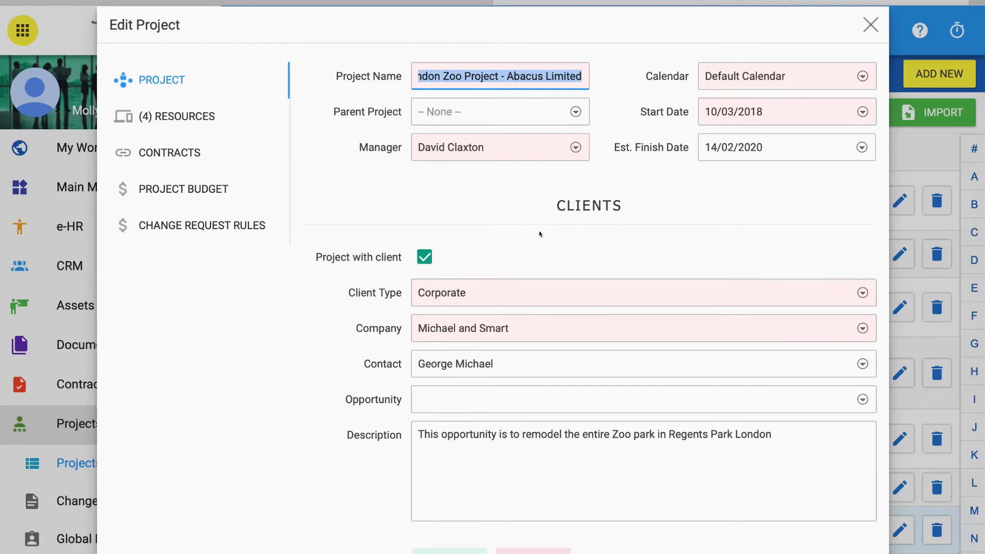
pyautogui.click(184, 117)
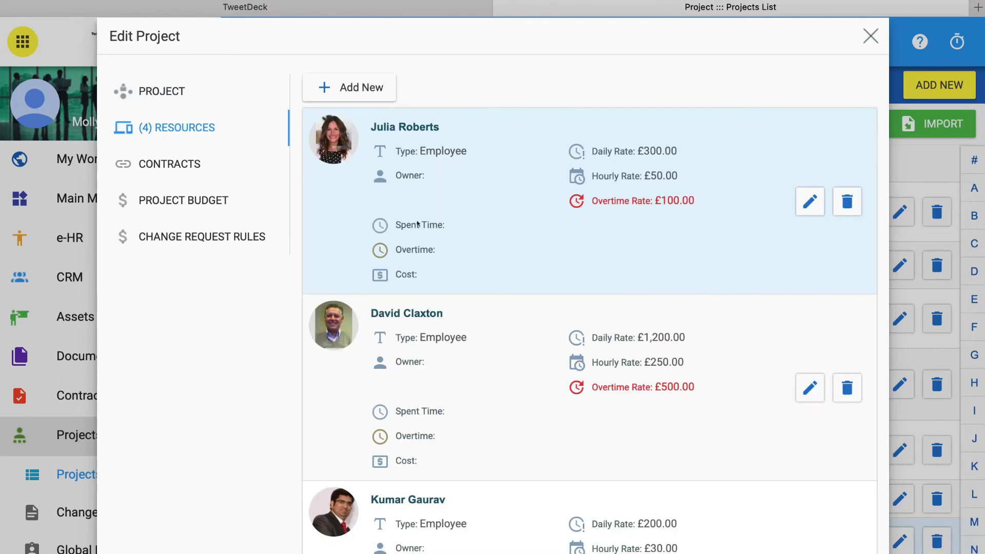
pyautogui.scroll(-7, 417, 224)
pyautogui.scroll(7, 418, 220)
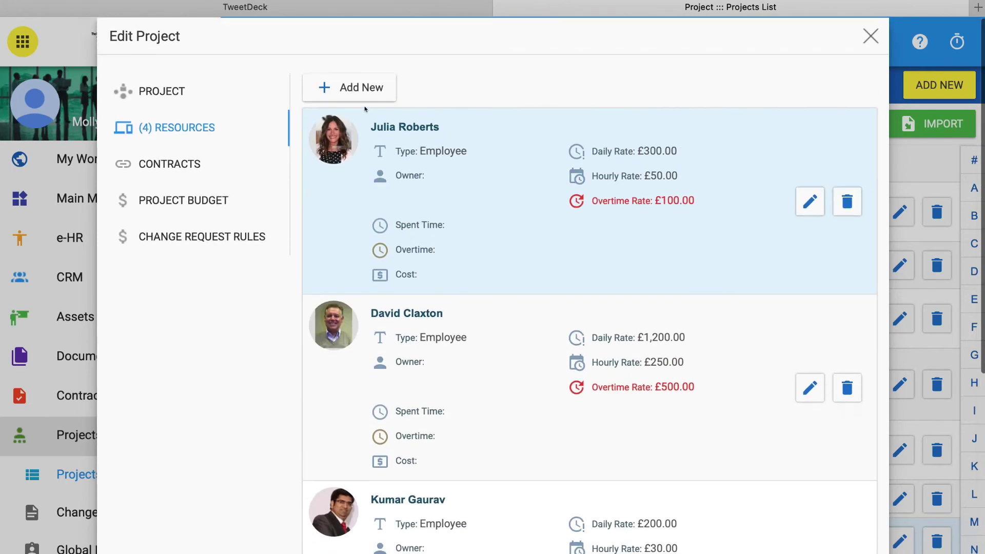
pyautogui.click(358, 91)
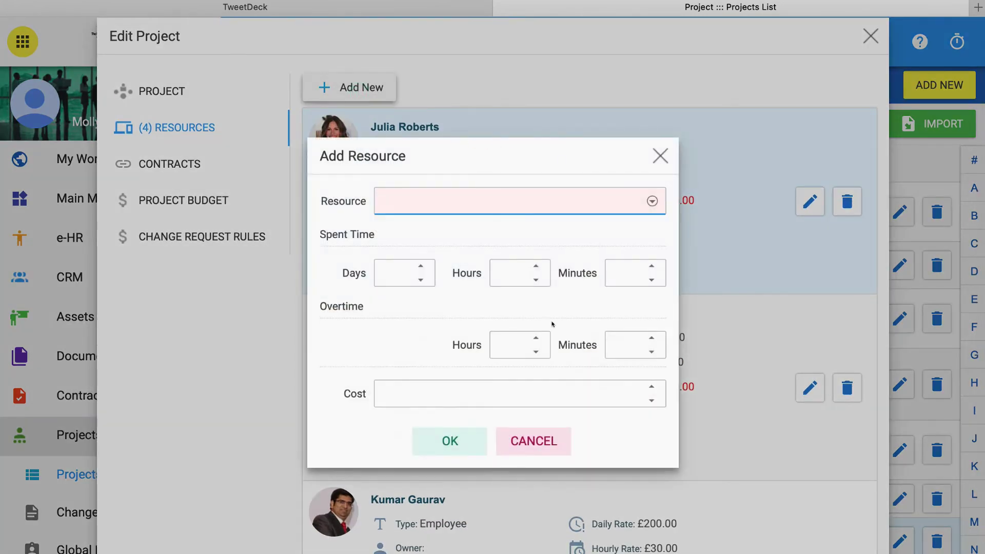
pyautogui.press('Escape')
# View the project's contracts, look through the contracts available for linking and cancel without choosing one
pyautogui.click(159, 161)
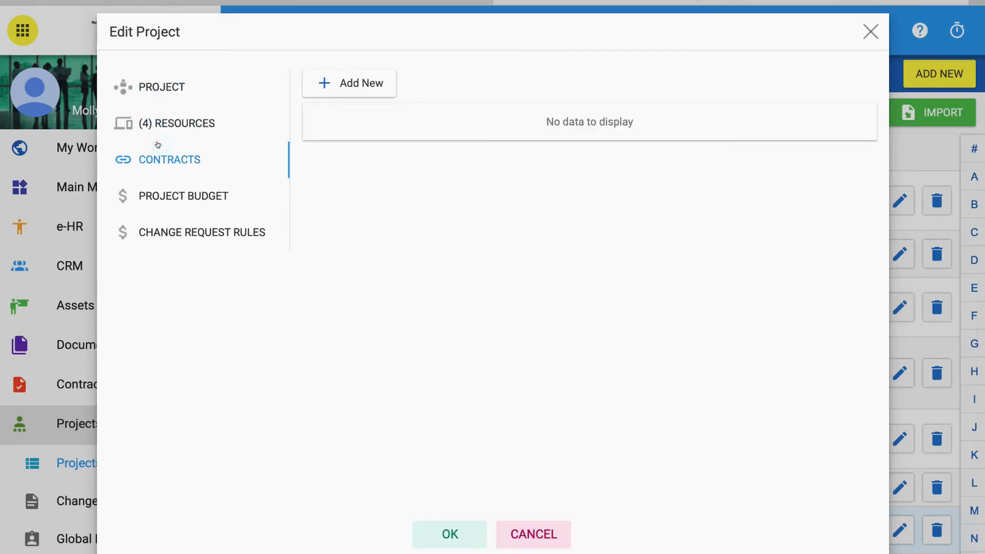
pyautogui.click(376, 77)
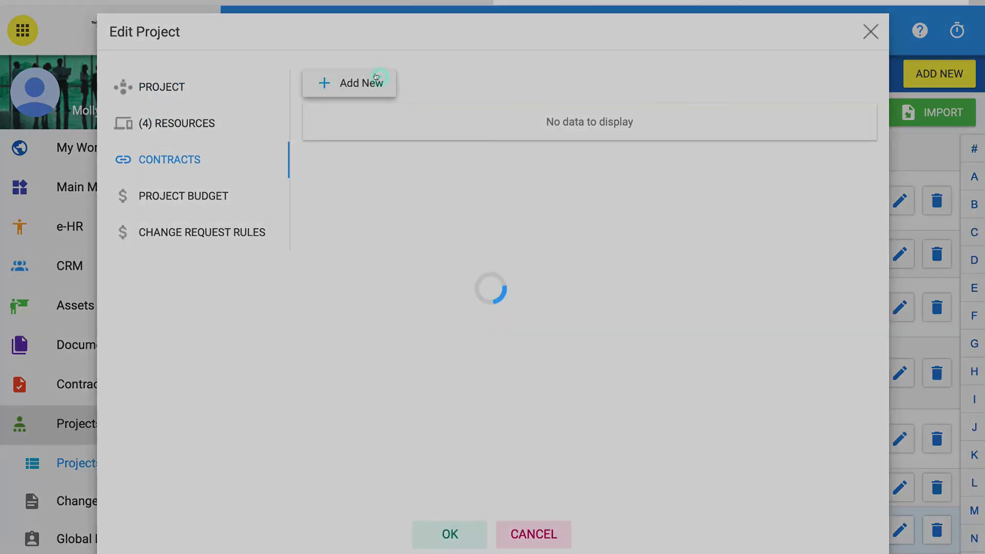
pyautogui.click(650, 287)
pyautogui.scroll(-3, 515, 392)
pyautogui.scroll(3, 518, 395)
pyautogui.click(652, 286)
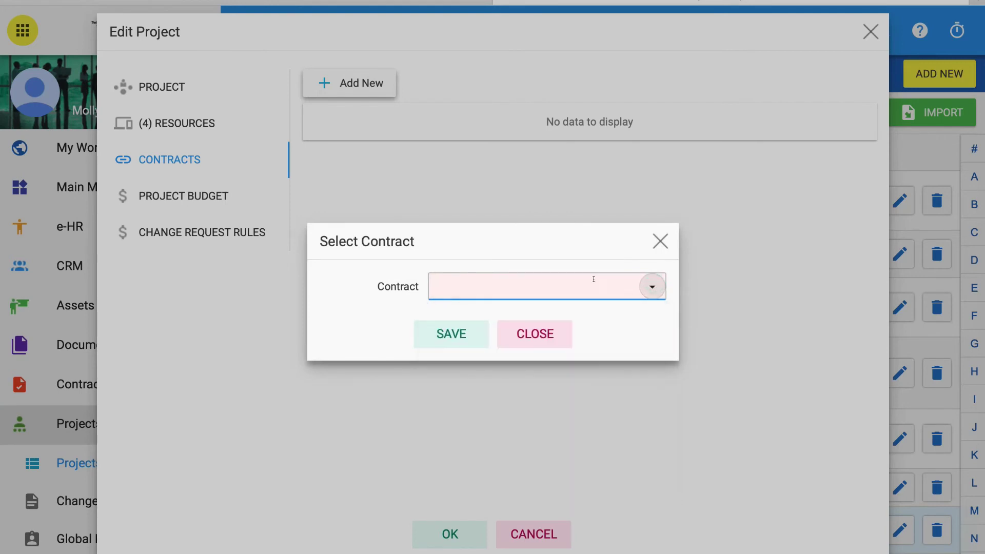
pyautogui.press('Escape')
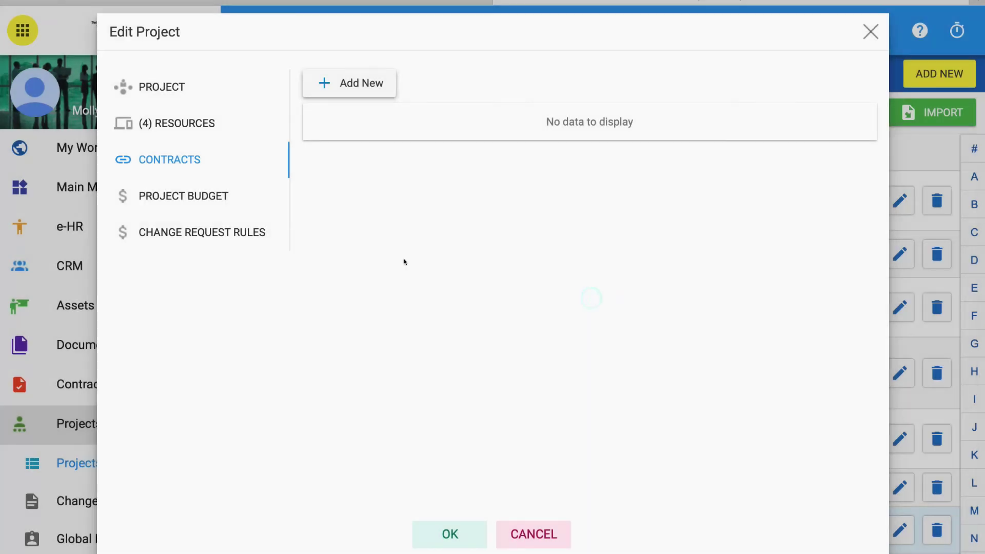
# In the project budget, raise the original budget to 200,003 and return it to 200,000
pyautogui.click(146, 194)
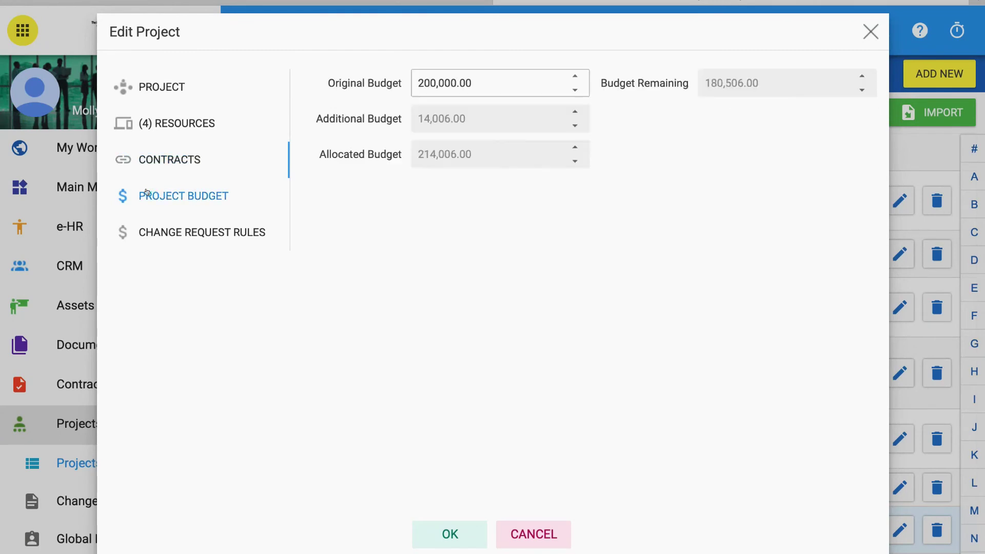
pyautogui.click(574, 75)
pyautogui.click(574, 76)
pyautogui.click(575, 76)
pyautogui.click(575, 89)
pyautogui.click(573, 89)
pyautogui.click(573, 89)
pyautogui.click(512, 265)
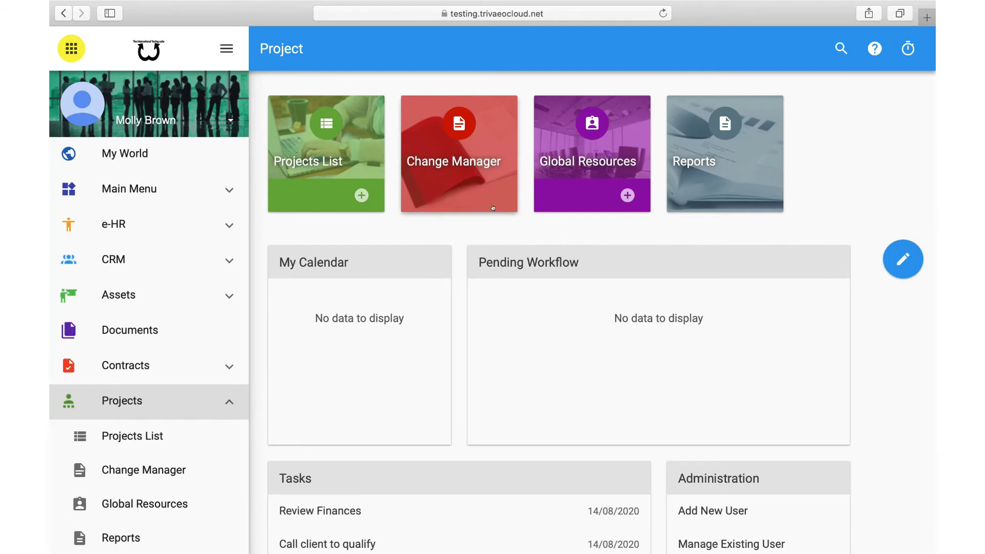
# Open the Change Manager and bring up the forms for adding a new project and a new contract
pyautogui.click(461, 159)
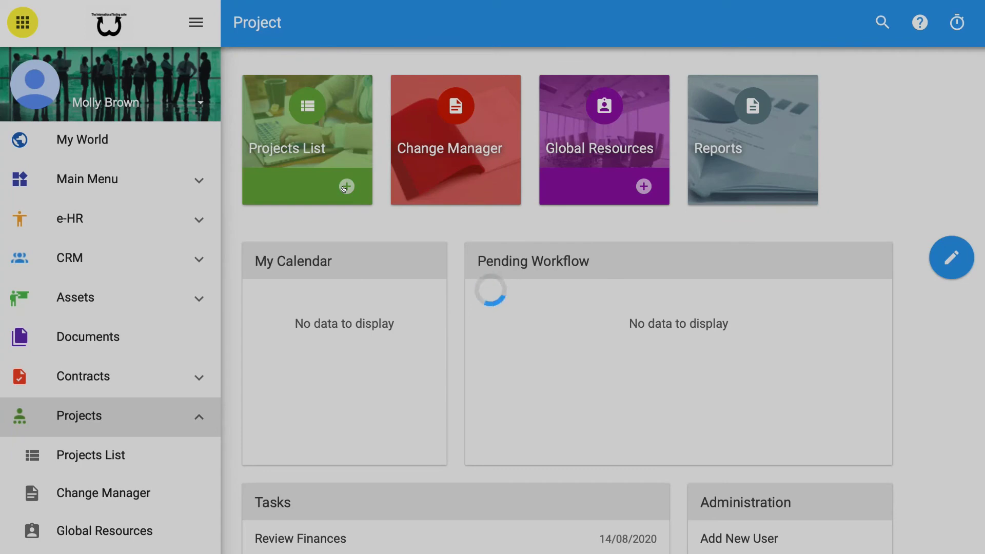
pyautogui.click(345, 187)
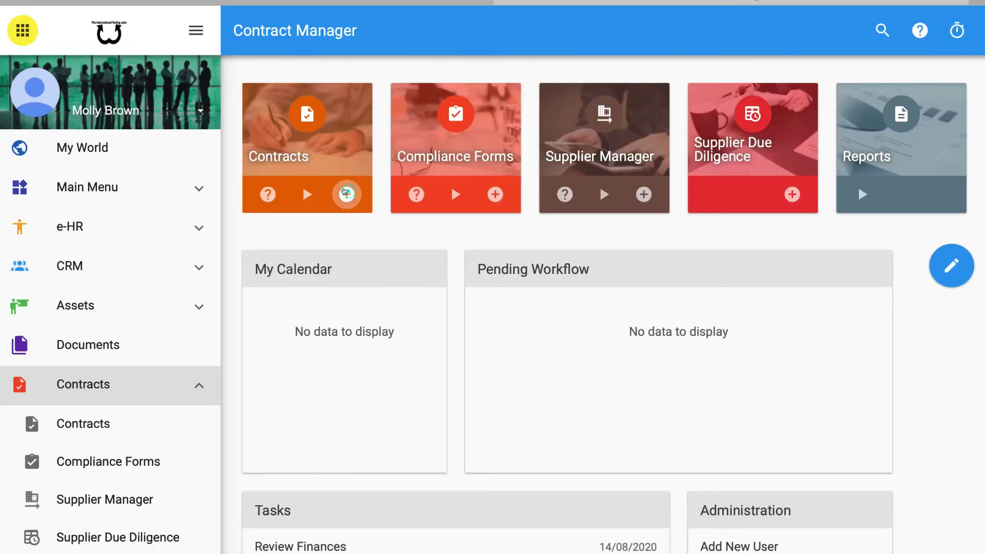
pyautogui.click(345, 193)
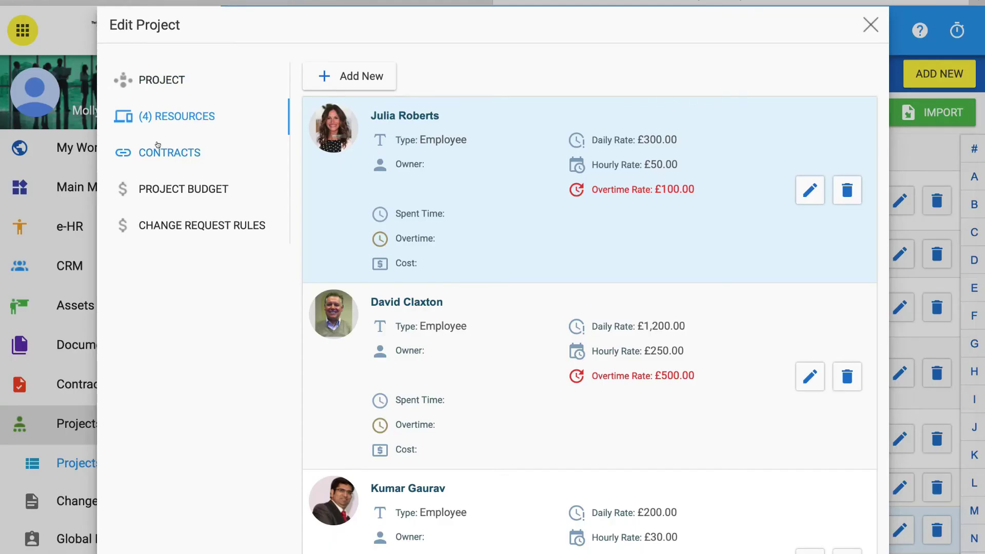
# Start adding a contract to the London Zoo project and look through the available contracts
pyautogui.click(155, 148)
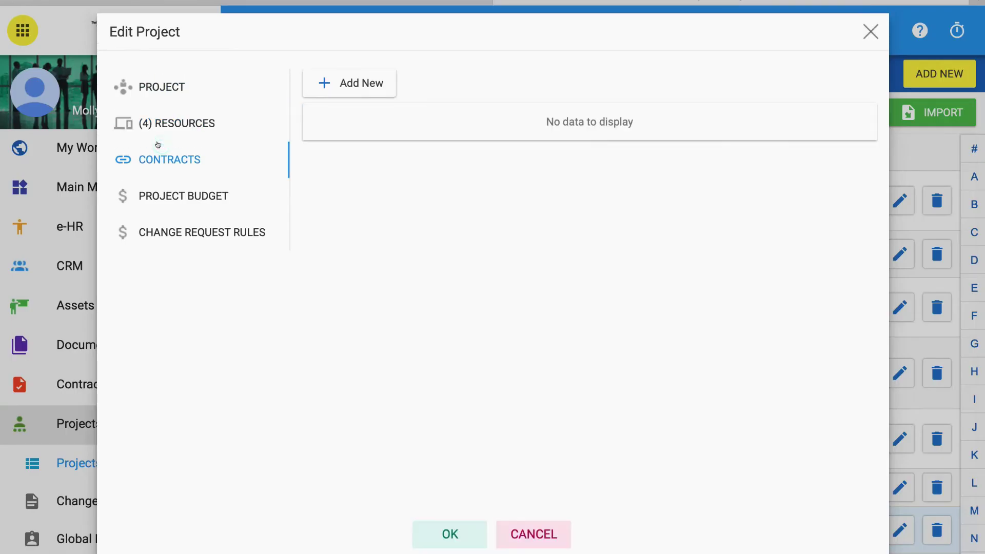
pyautogui.click(376, 78)
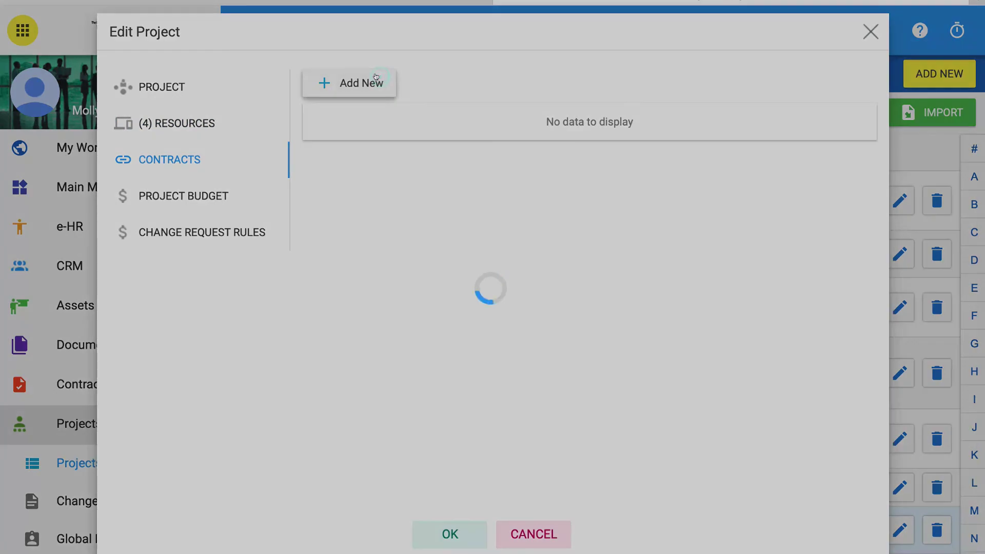
pyautogui.click(651, 286)
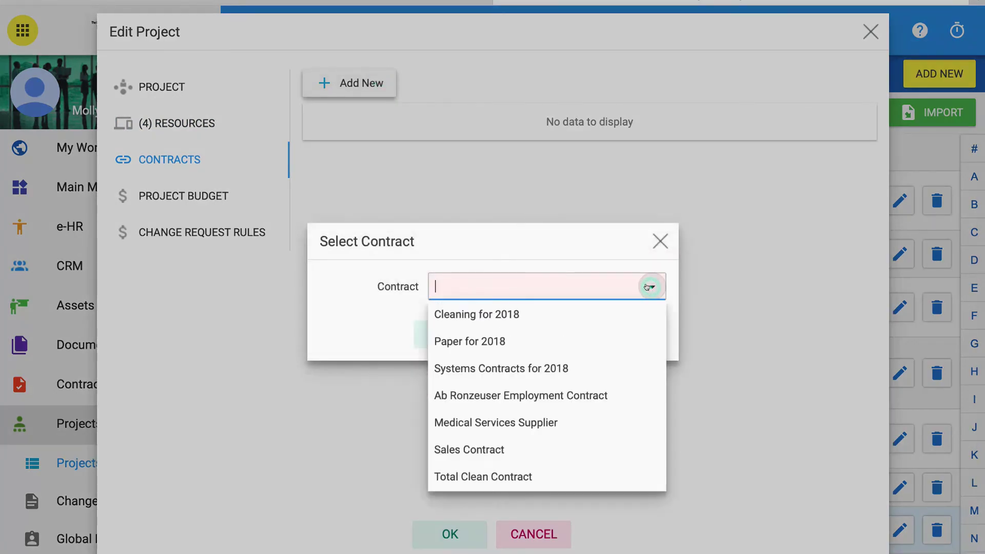
pyautogui.scroll(-2, 518, 396)
pyautogui.scroll(1, 518, 339)
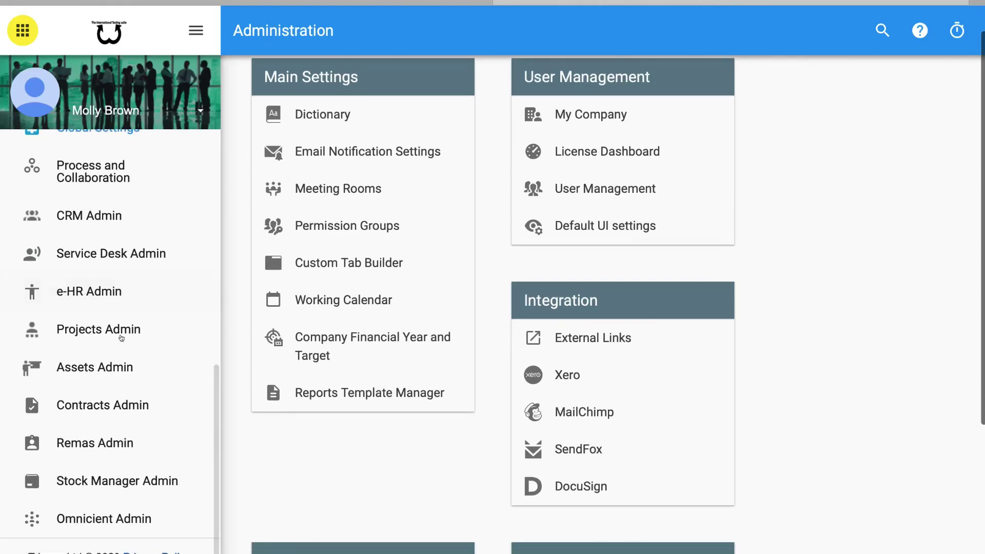
# Open the Projects administration settings and the form for a new project
pyautogui.click(121, 333)
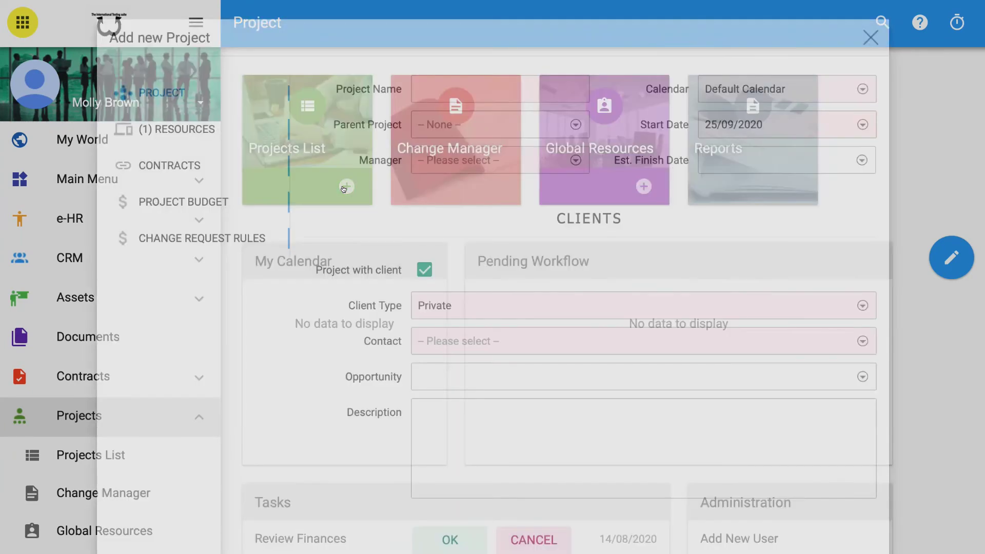
pyautogui.click(345, 187)
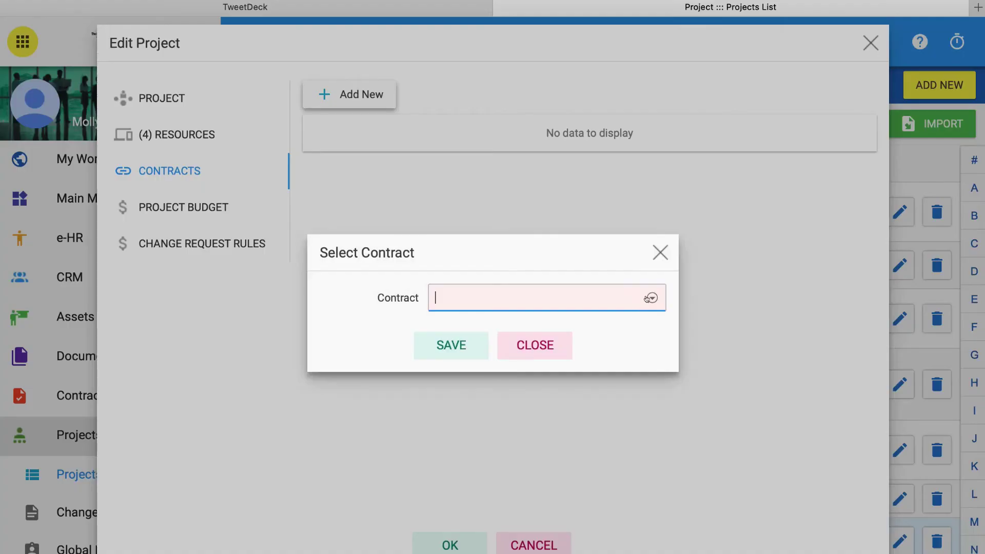
# Browse the full list of contracts that can be selected for the project, down to the last entry and back
pyautogui.click(651, 298)
pyautogui.scroll(-2, 513, 404)
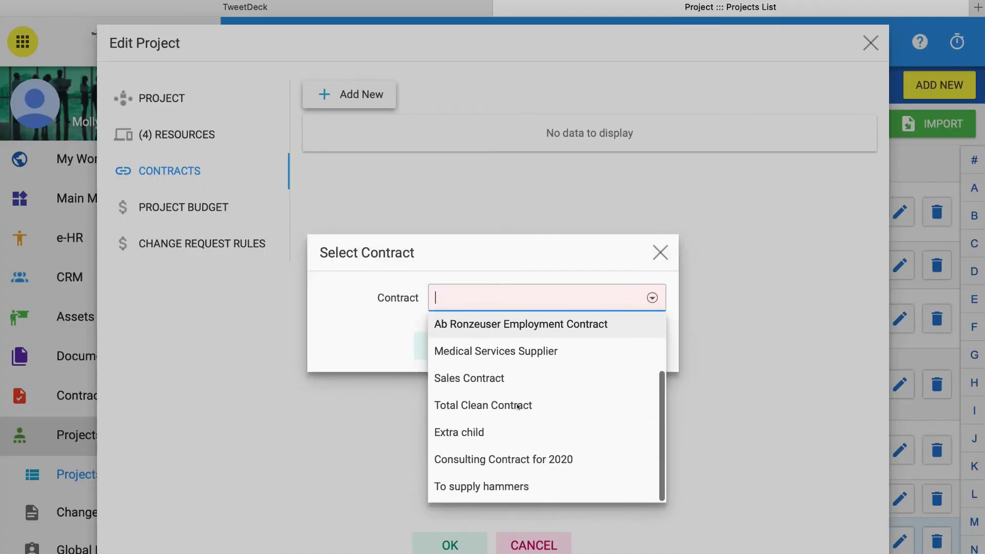
pyautogui.scroll(3, 515, 379)
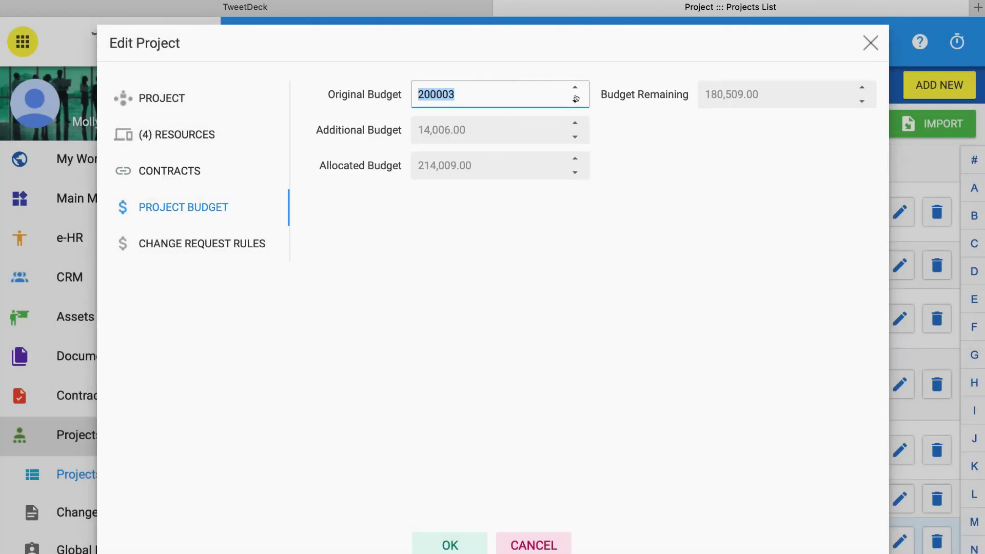
# Lower the project's original budget to 200,000
pyautogui.click(574, 100)
pyautogui.click(574, 101)
pyautogui.click(574, 100)
pyautogui.click(512, 276)
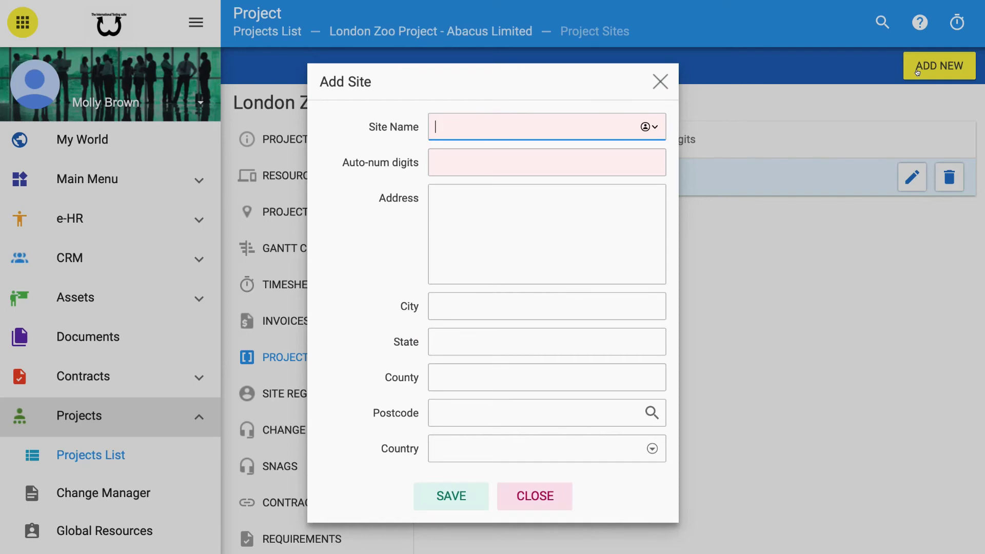
# Close the empty form for a new site without saving and open the project's site register
pyautogui.press('Escape')
pyautogui.click(318, 394)
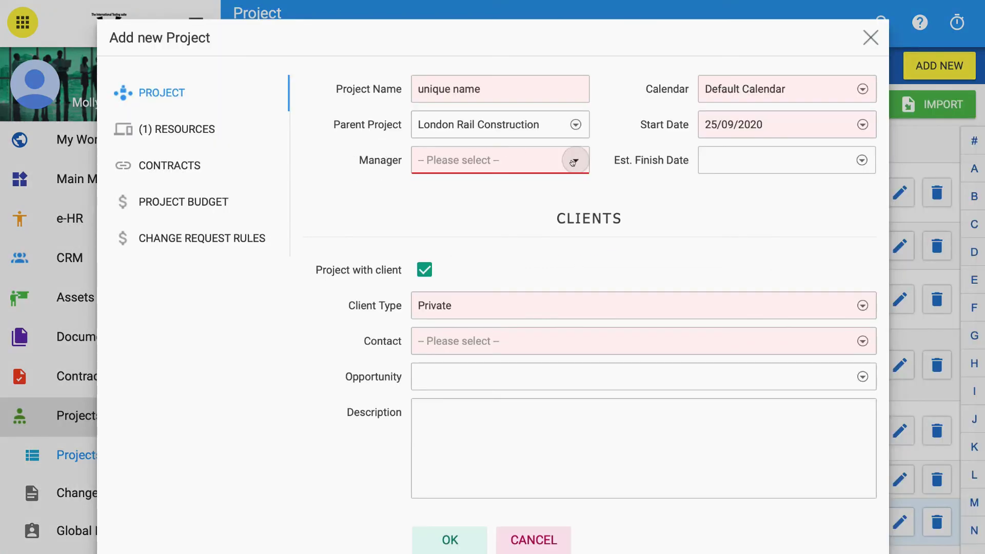
# Browse the selectable managers in the new project form and open the Projects administration settings
pyautogui.click(575, 160)
pyautogui.scroll(-5, 500, 254)
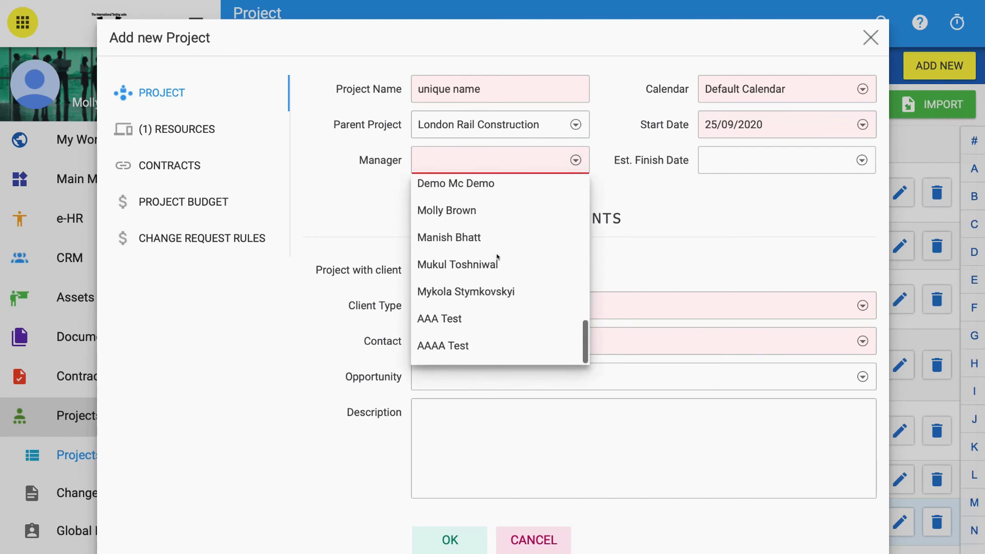
pyautogui.scroll(6, 497, 256)
pyautogui.scroll(-6, 497, 257)
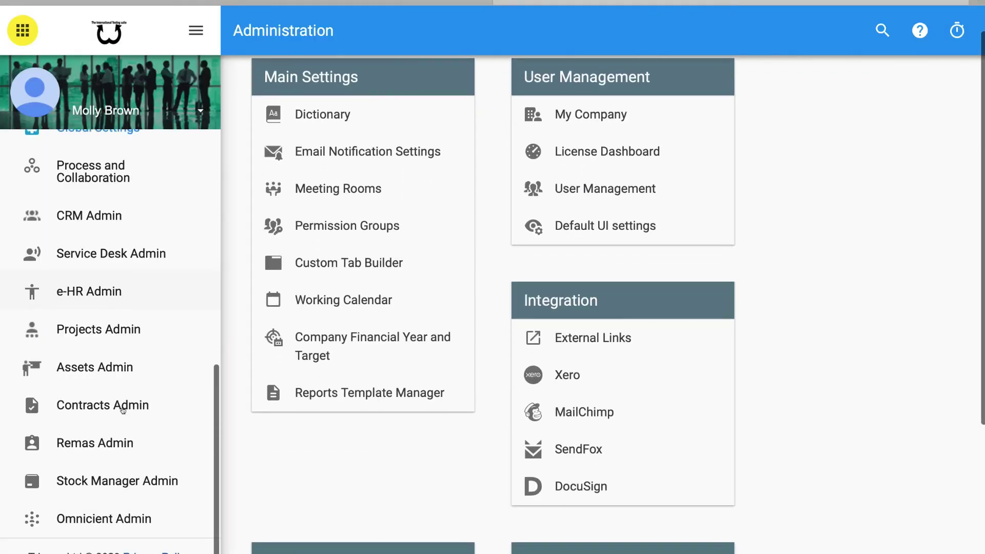
pyautogui.click(123, 330)
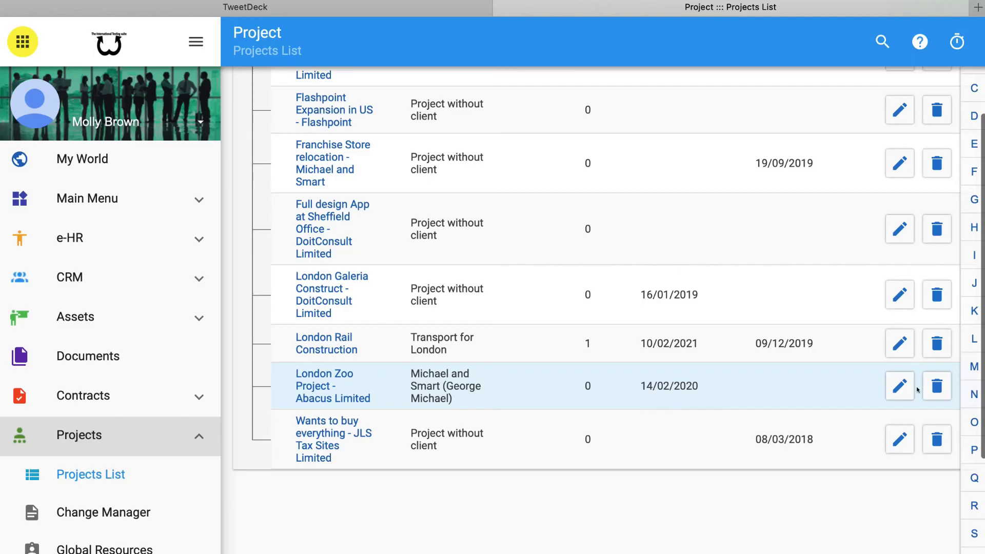
# Start a new change request rule for the London Zoo Project with the extra cost of VO greater than 12,000
pyautogui.click(902, 386)
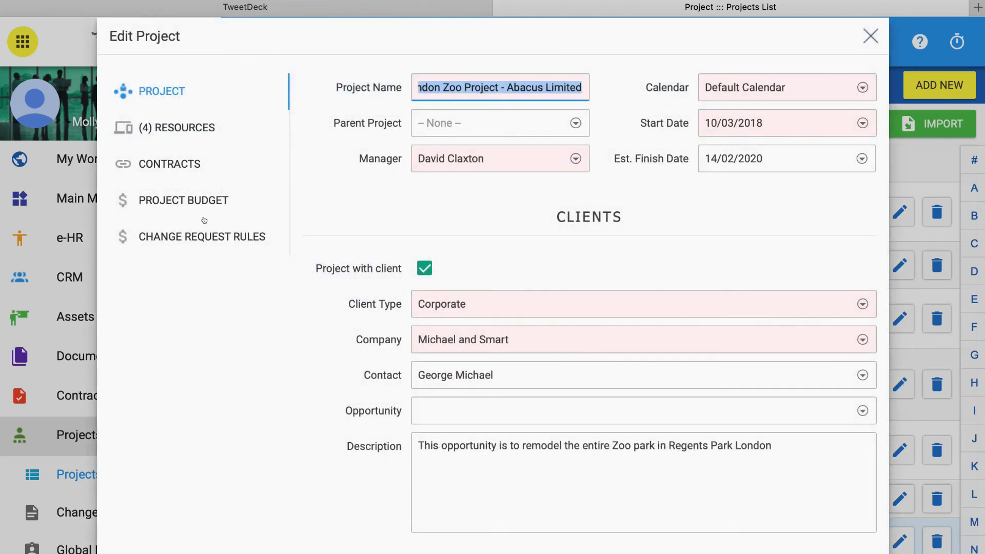
pyautogui.click(184, 236)
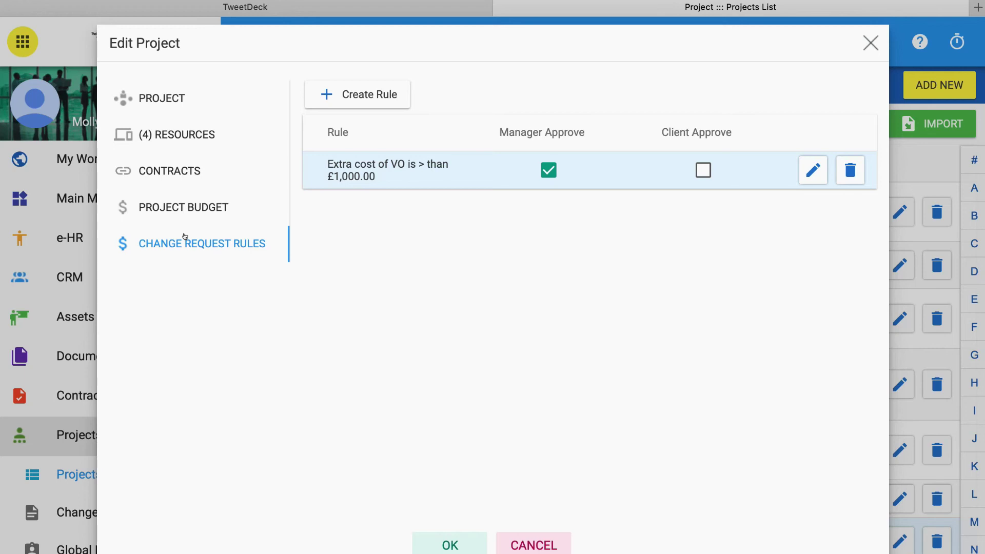
pyautogui.click(371, 102)
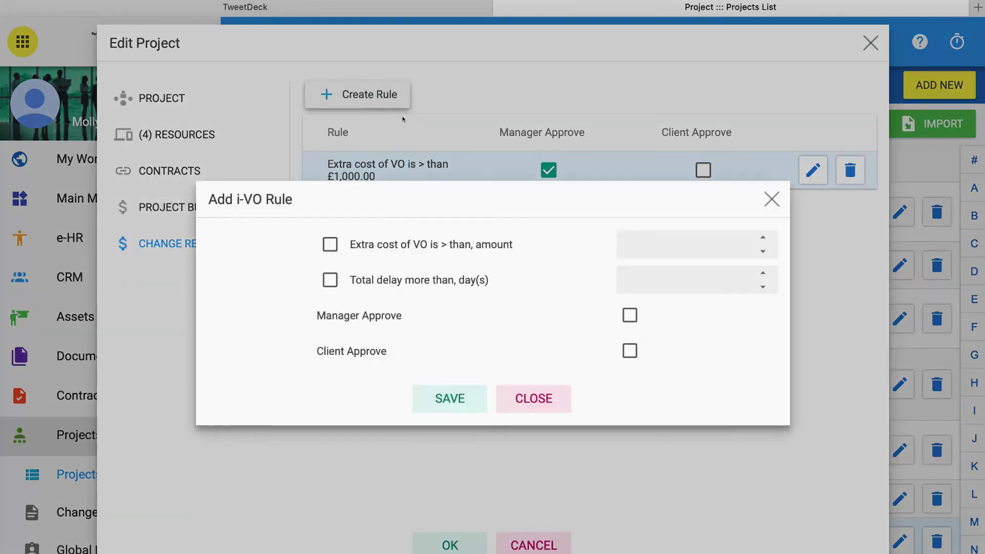
pyautogui.click(330, 244)
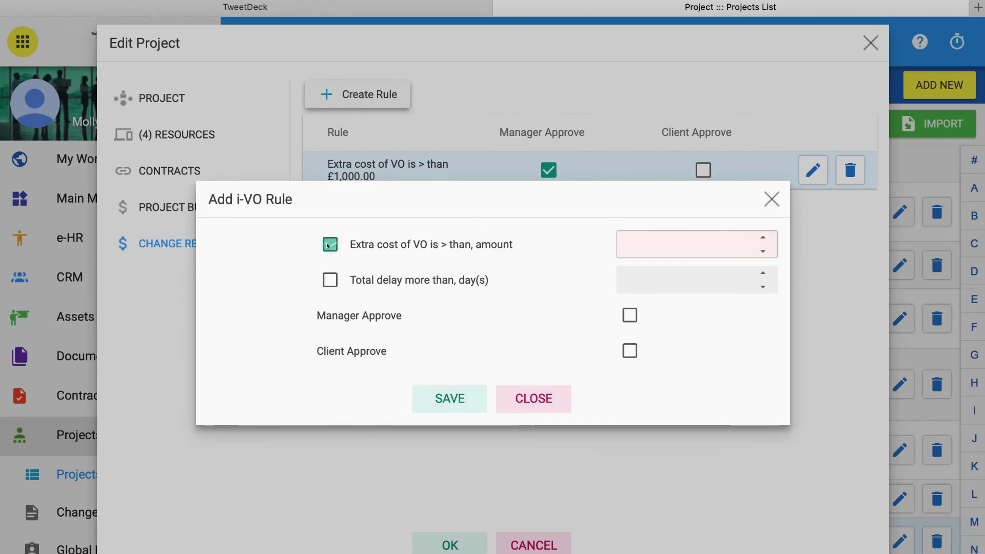
pyautogui.click(649, 245)
pyautogui.write('12')
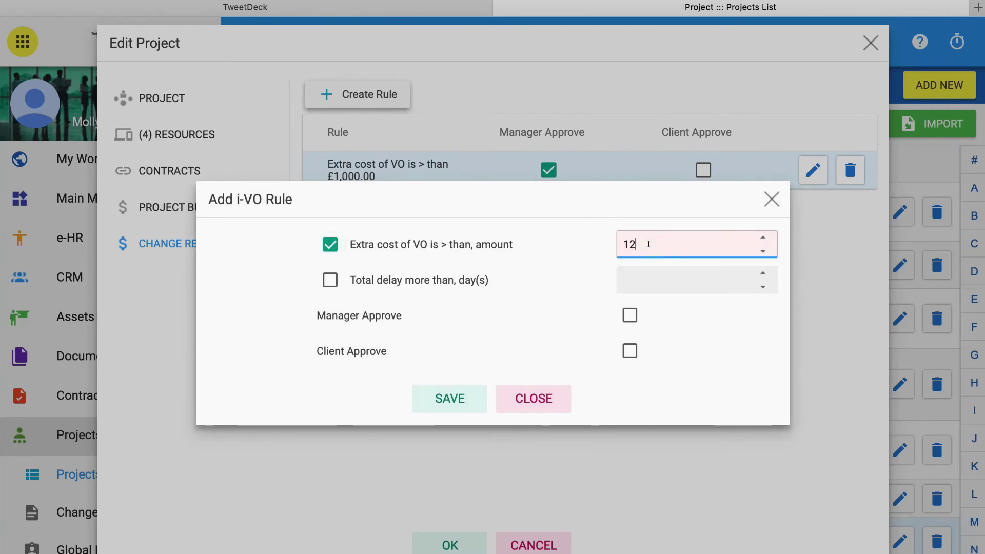
pyautogui.write('000')
# Add a total delay condition of more than 5 days to the new rule
pyautogui.click(331, 281)
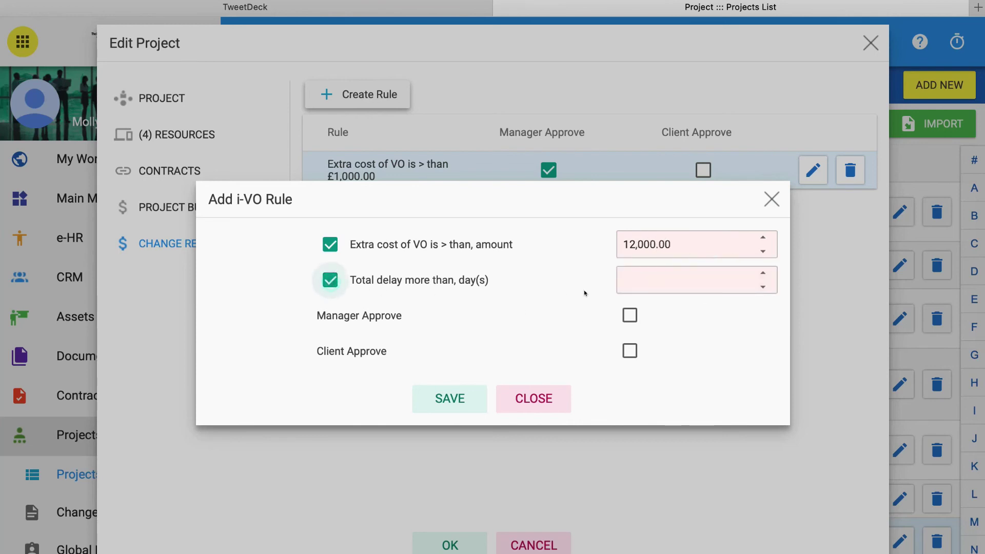
pyautogui.click(636, 276)
pyautogui.write('5')
pyautogui.click(582, 314)
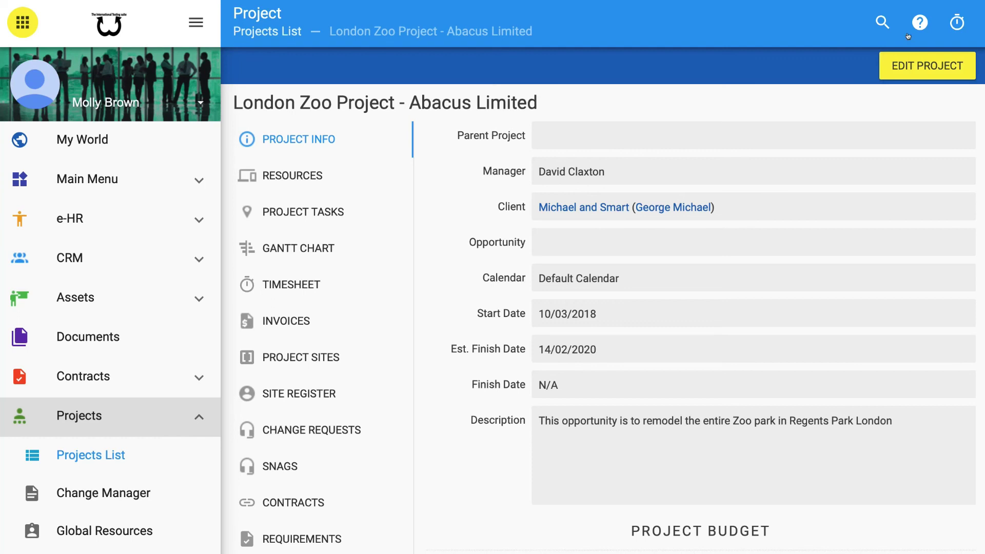
# Open the London Zoo Project for editing and view the selectable client companies and client types
pyautogui.click(918, 65)
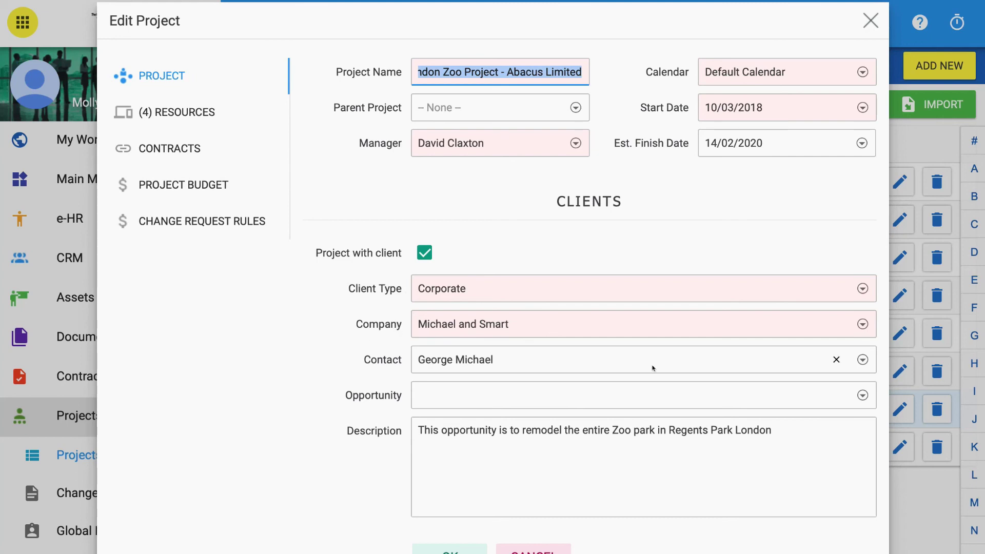
pyautogui.click(862, 324)
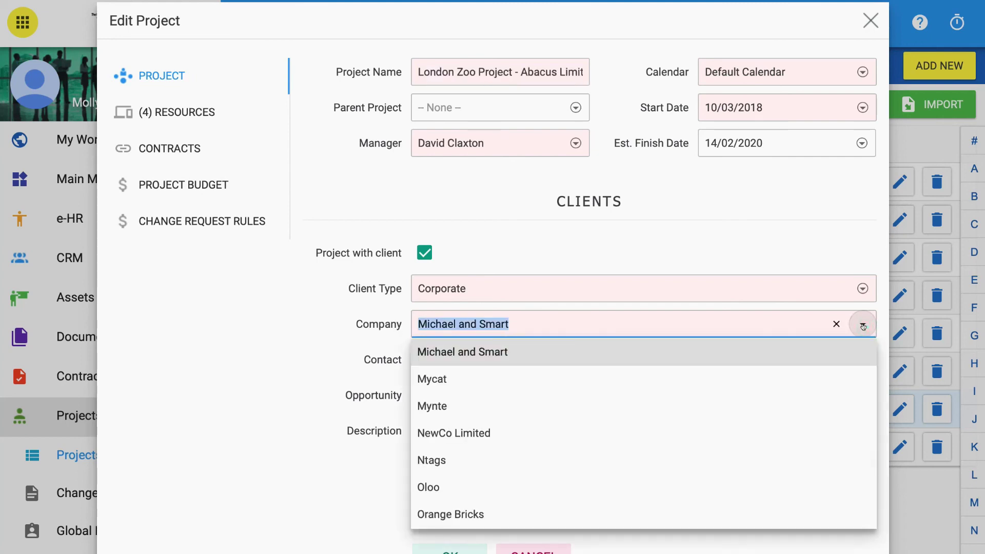
pyautogui.click(864, 325)
pyautogui.click(864, 287)
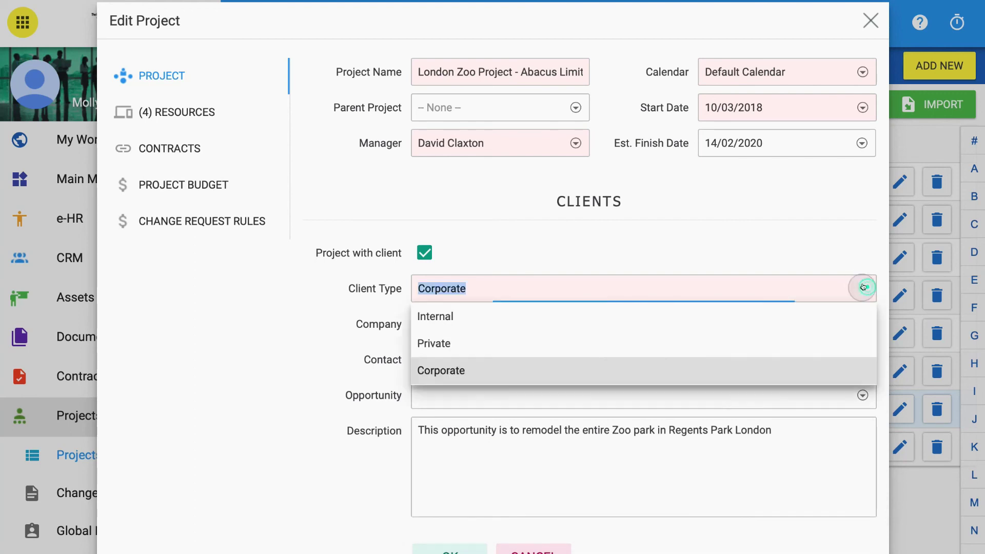
pyautogui.click(864, 287)
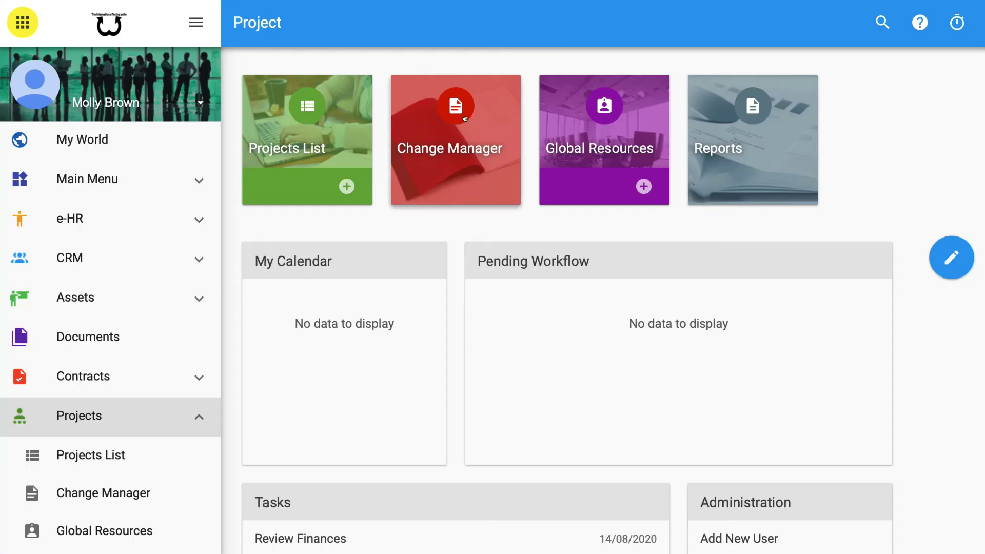
# Open the Change Manager and view its project and site filter options without applying a filter
pyautogui.click(460, 146)
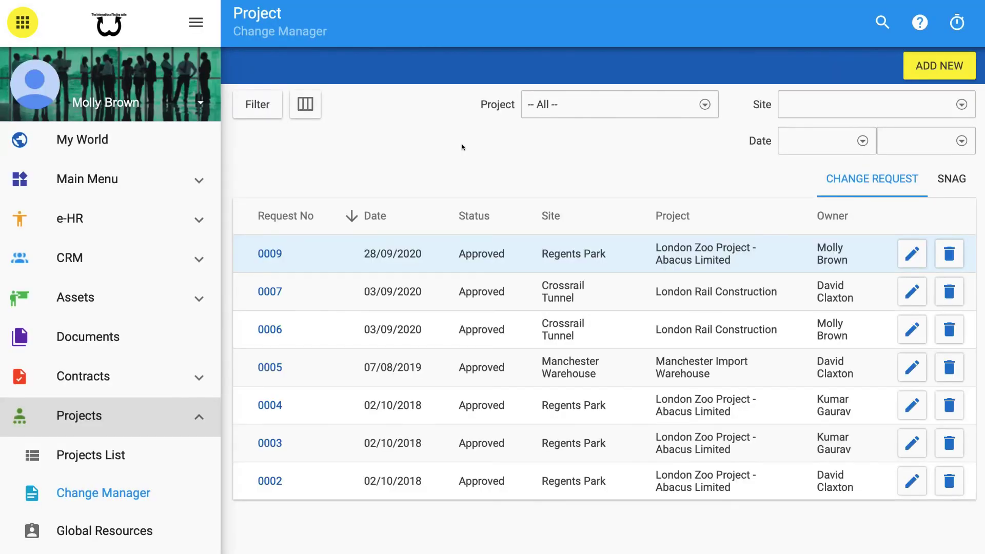
pyautogui.click(704, 104)
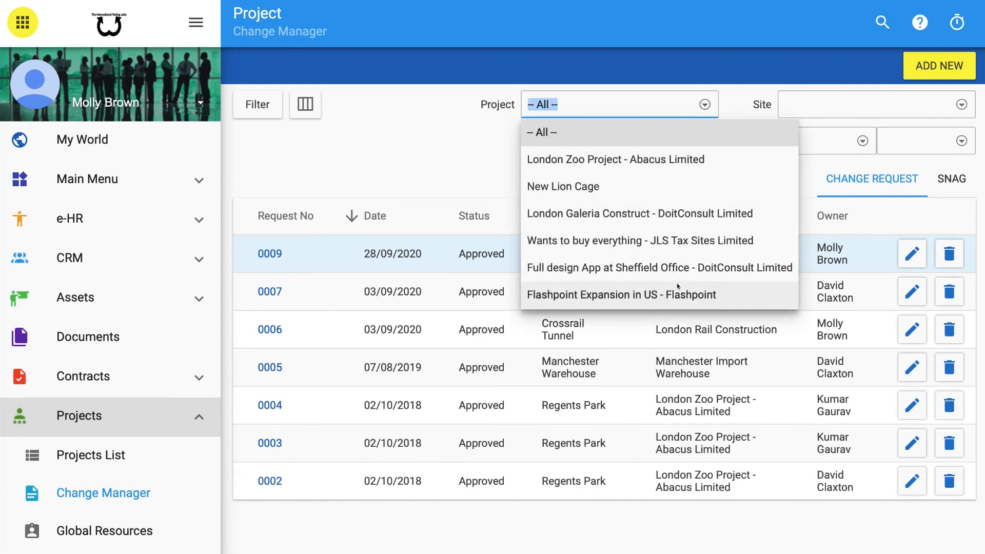
pyautogui.click(700, 104)
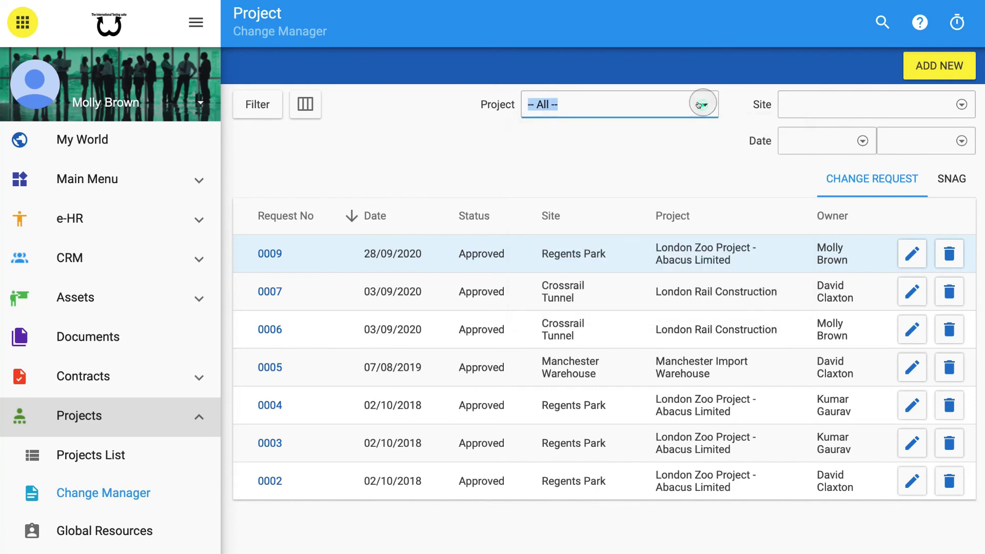
pyautogui.click(957, 105)
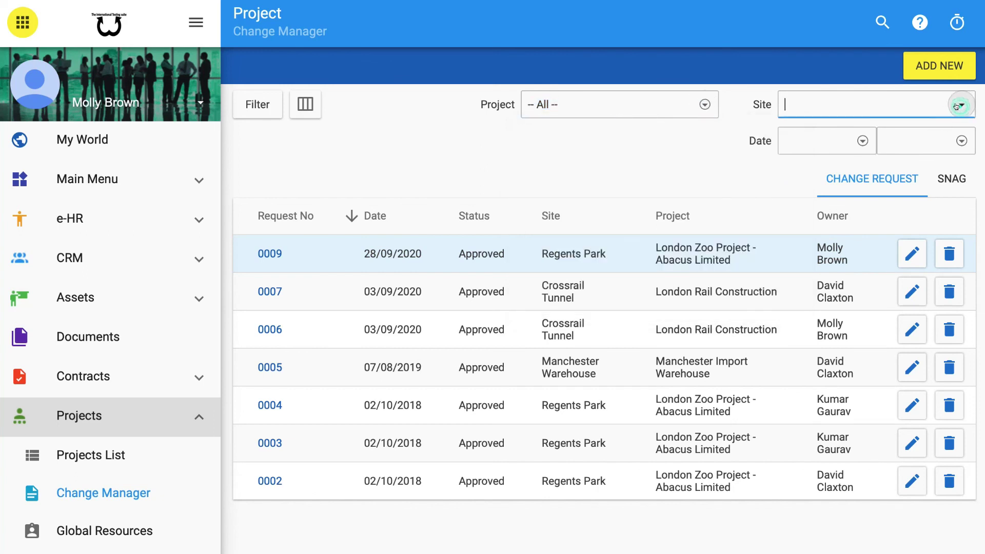
pyautogui.click(615, 151)
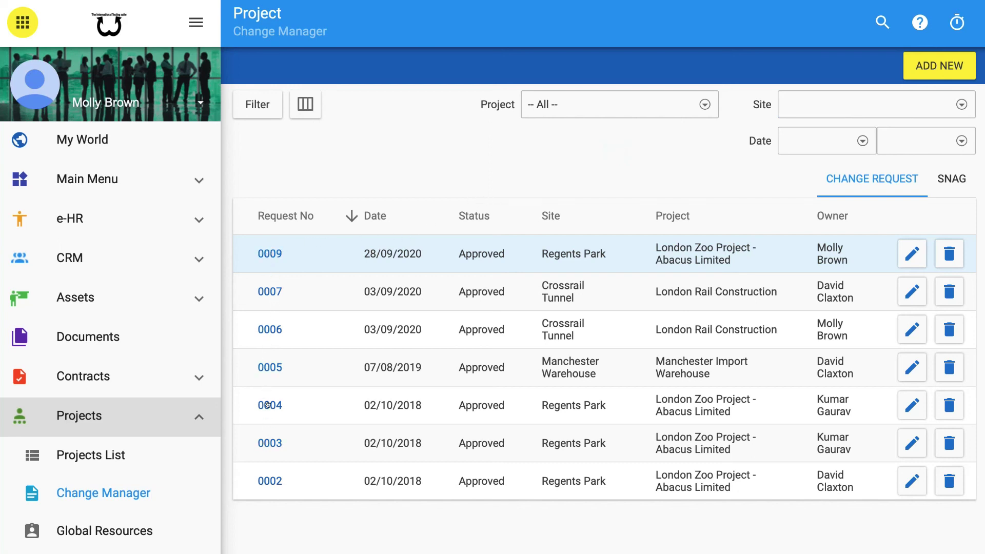
# Open change request 0009 and review its general info, communication, images and history
pyautogui.click(270, 254)
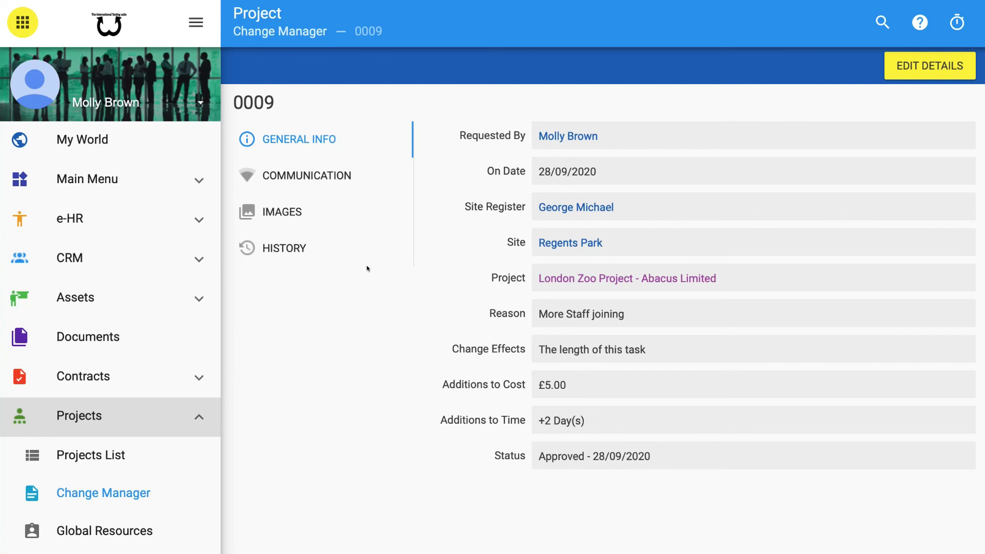
pyautogui.click(308, 170)
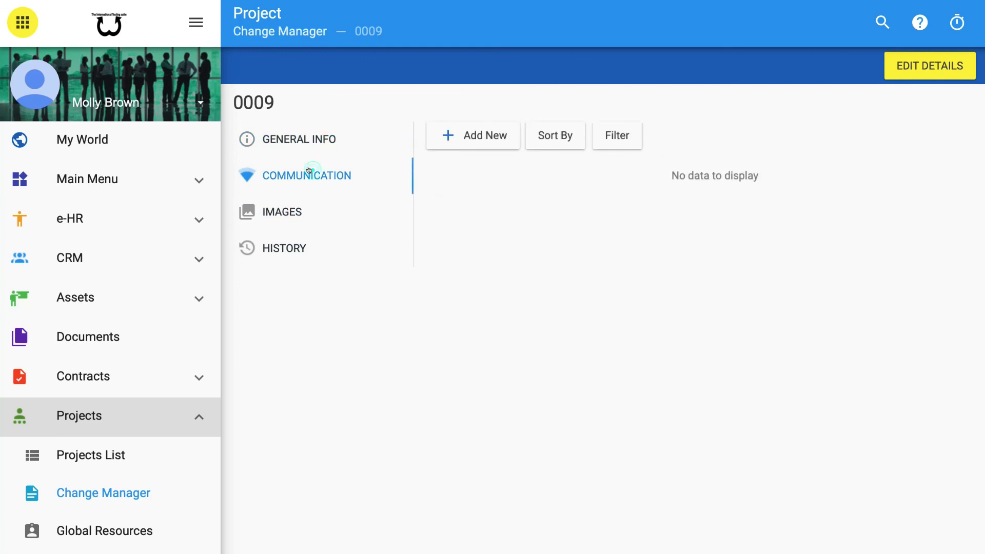
pyautogui.click(295, 211)
pyautogui.click(301, 248)
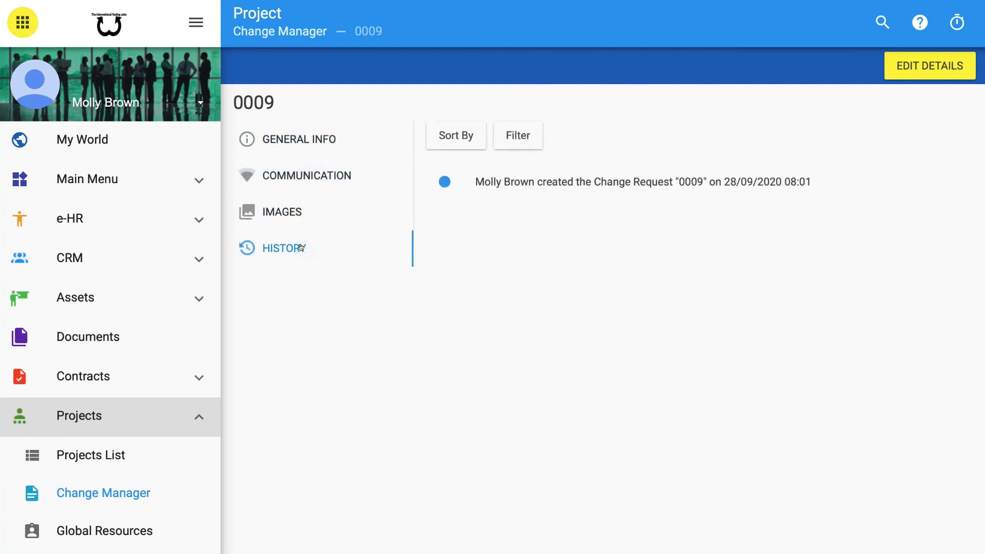
# Return to the change request list and open request 0007 to view its details
pyautogui.click(286, 31)
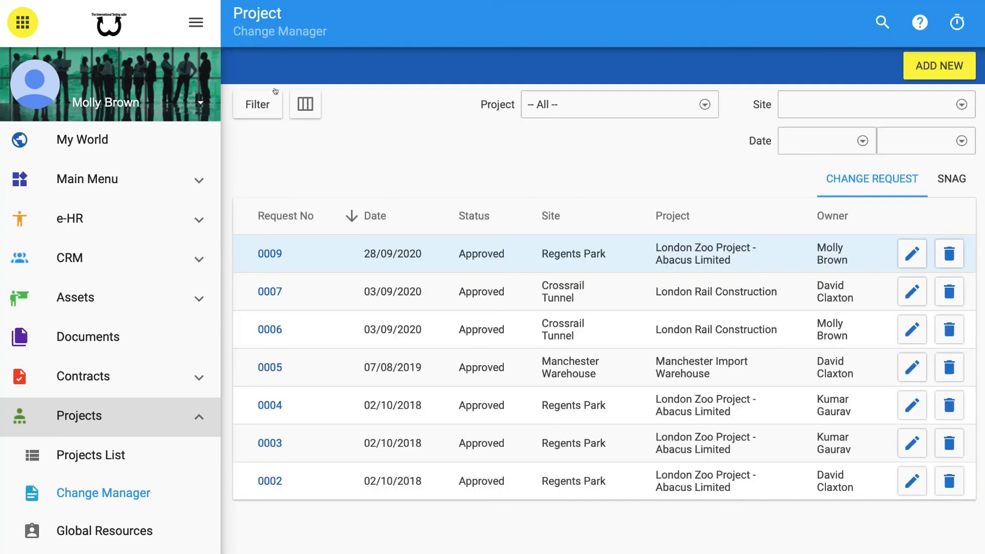
pyautogui.click(267, 292)
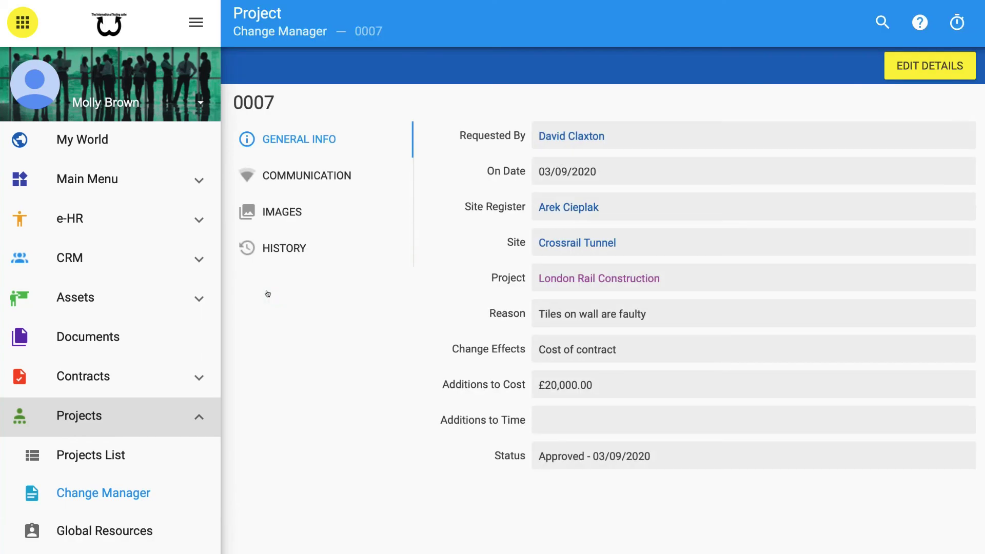